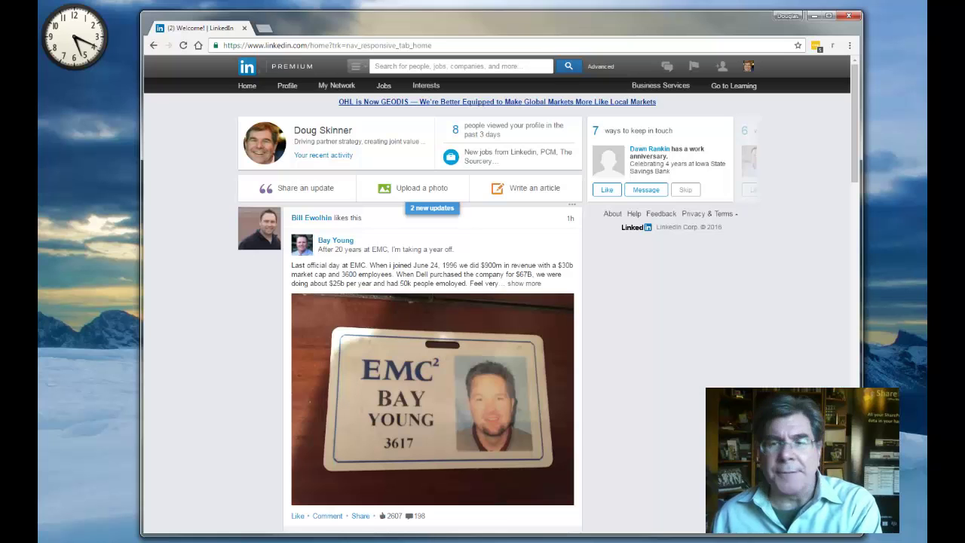
Run an advanced people search for the keyword 'ProAdvisor', returning 13,017 results.
{"action": "left_click", "coordinate": [596, 67]}
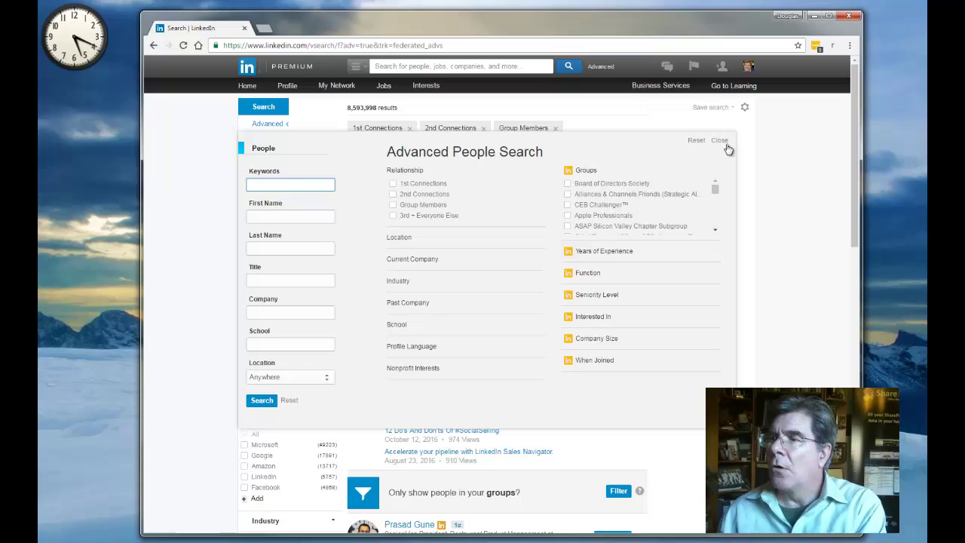
{"action": "left_click", "coordinate": [721, 141]}
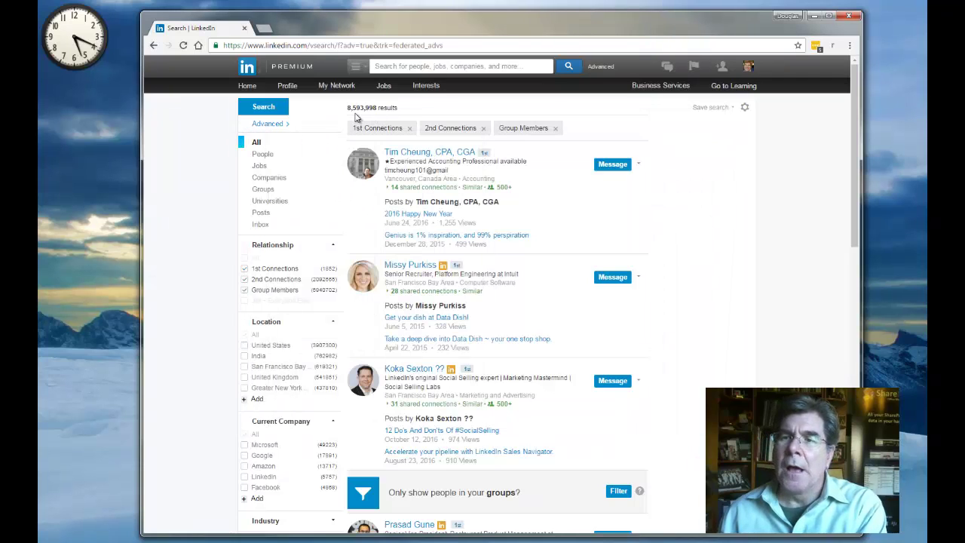
{"action": "left_click_drag", "start_coordinate": [348, 107], "coordinate": [400, 111]}
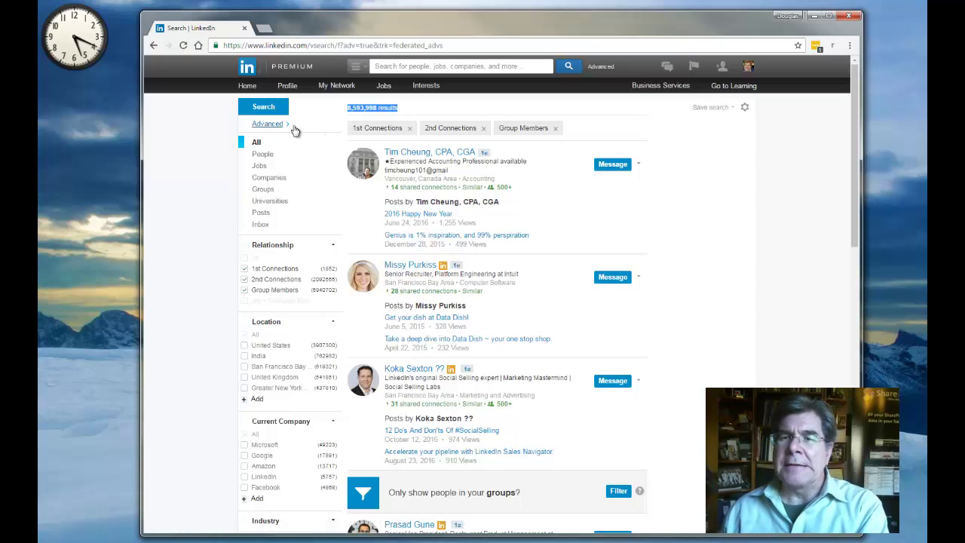
{"action": "left_click", "coordinate": [268, 124]}
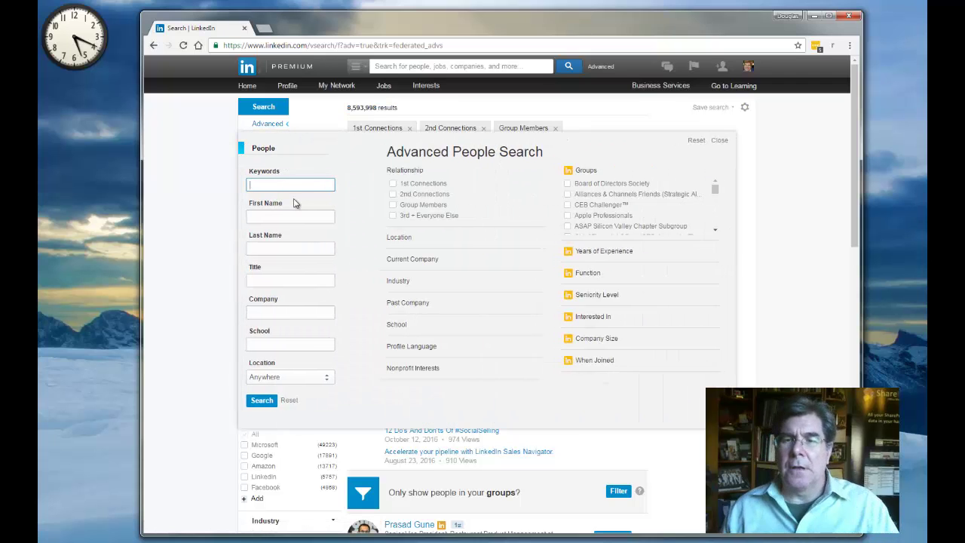
{"action": "type", "text": "P"}
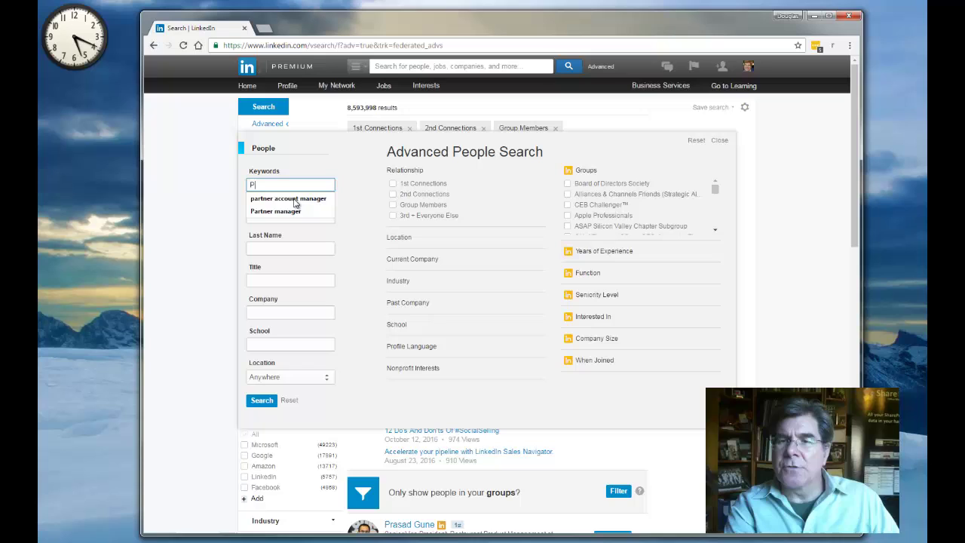
{"action": "type", "text": "ro"}
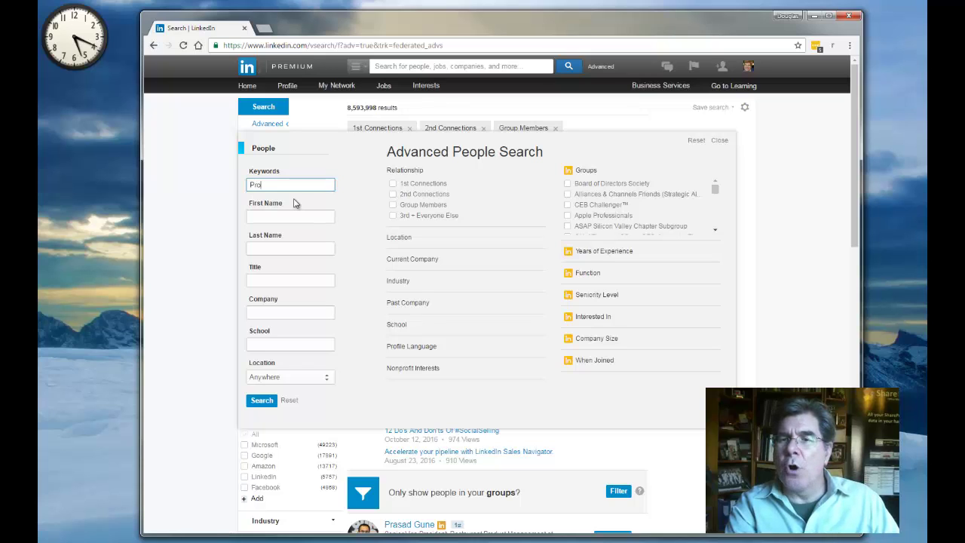
{"action": "type", "text": "Advisor"}
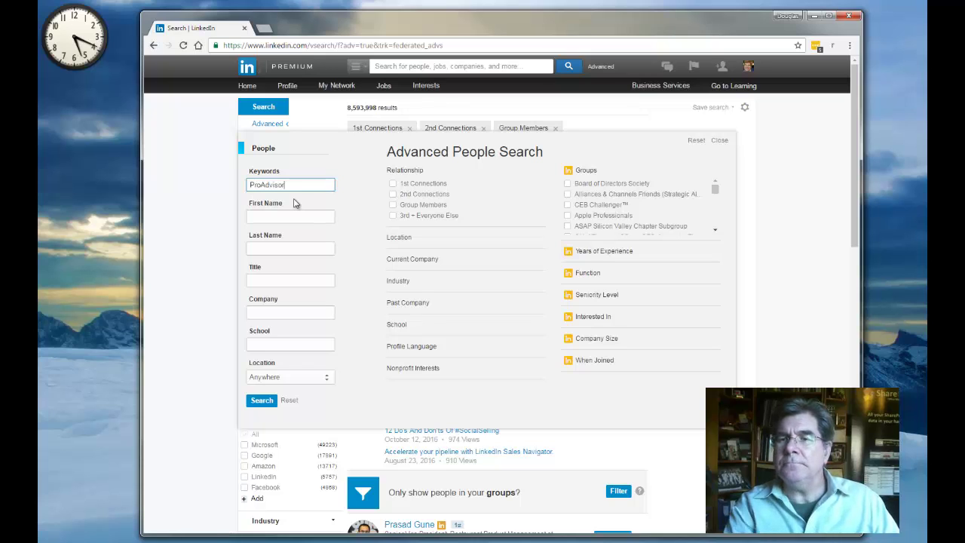
{"action": "left_click", "coordinate": [258, 400]}
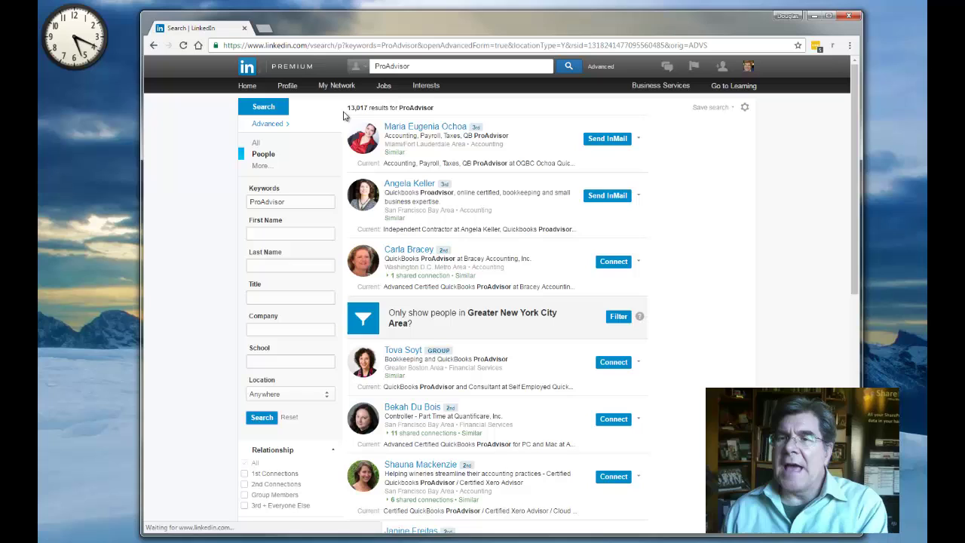
Restrict the ProAdvisor search to within 10 mi (15km) of postal code 94304, leaving 72 results.
{"action": "left_click_drag", "start_coordinate": [348, 110], "coordinate": [440, 115]}
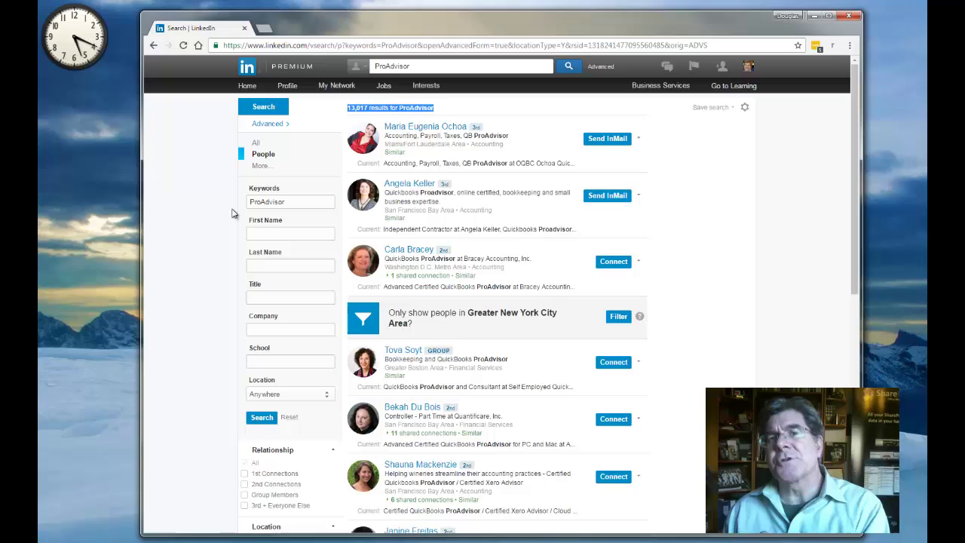
{"action": "left_click", "coordinate": [261, 402]}
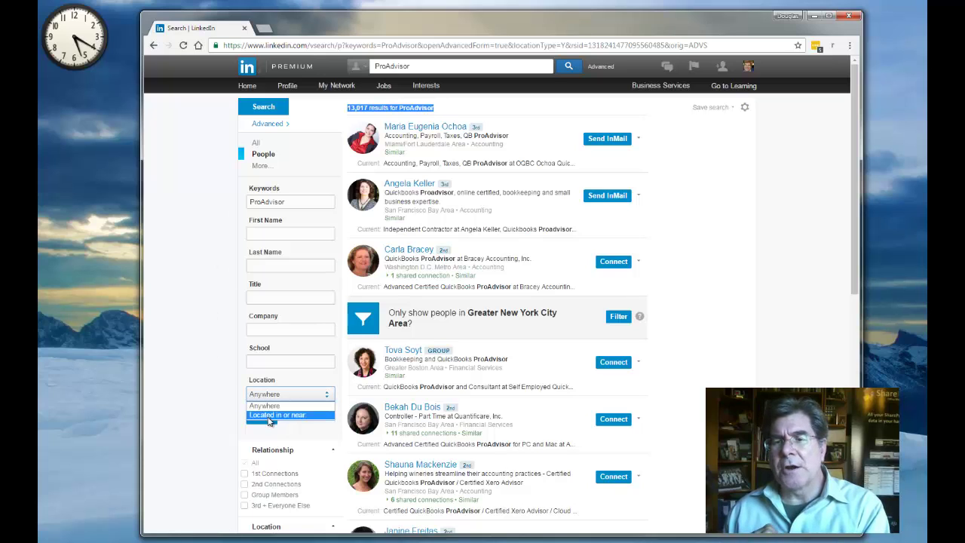
{"action": "left_click", "coordinate": [268, 416]}
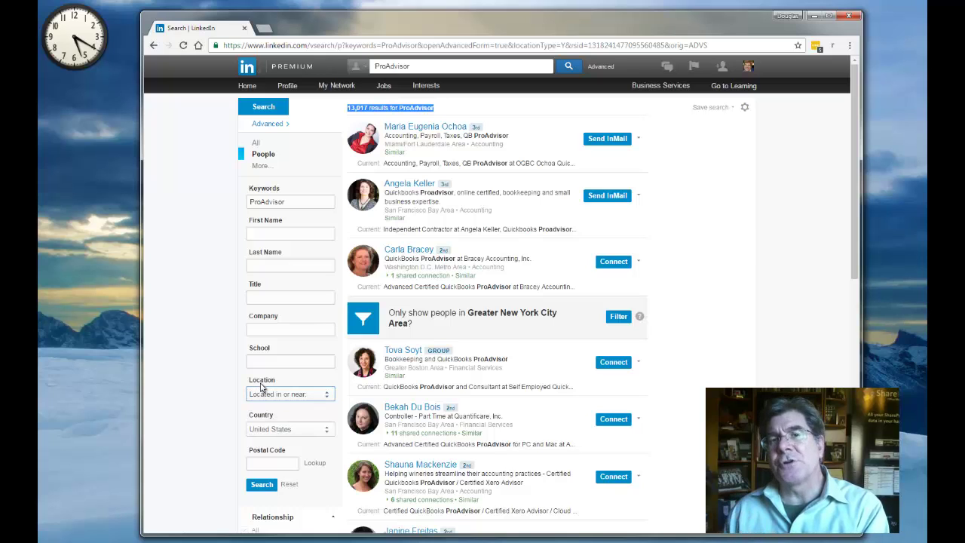
{"action": "left_click", "coordinate": [267, 464]}
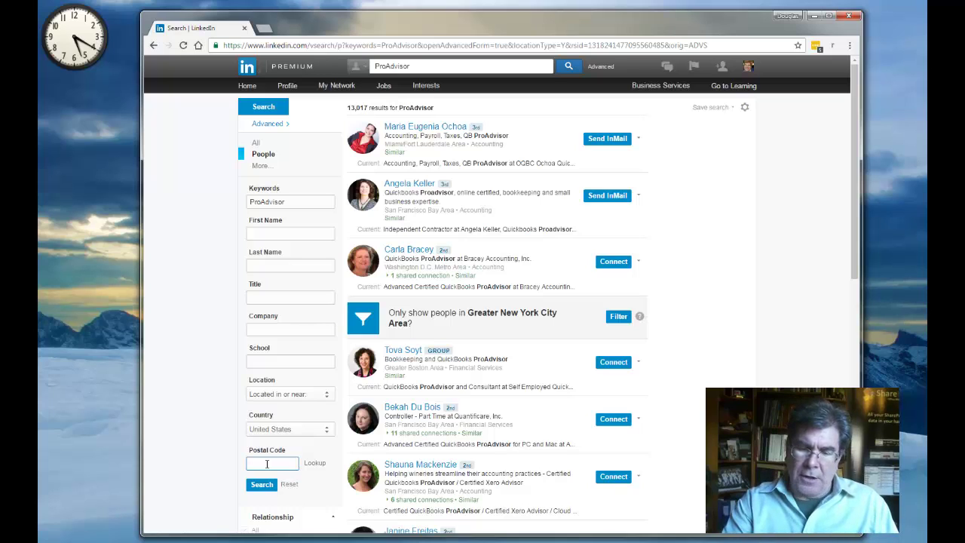
{"action": "type", "text": "94"}
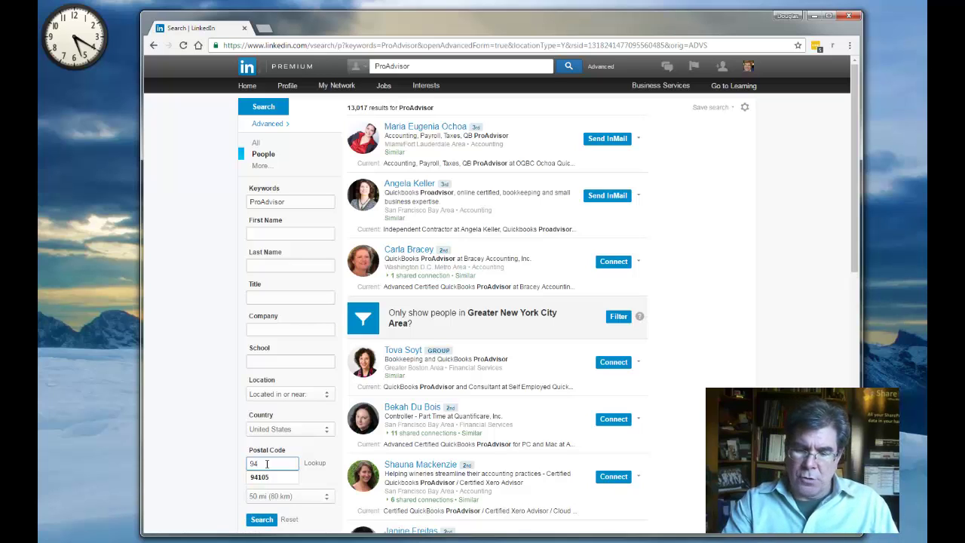
{"action": "type", "text": "303"}
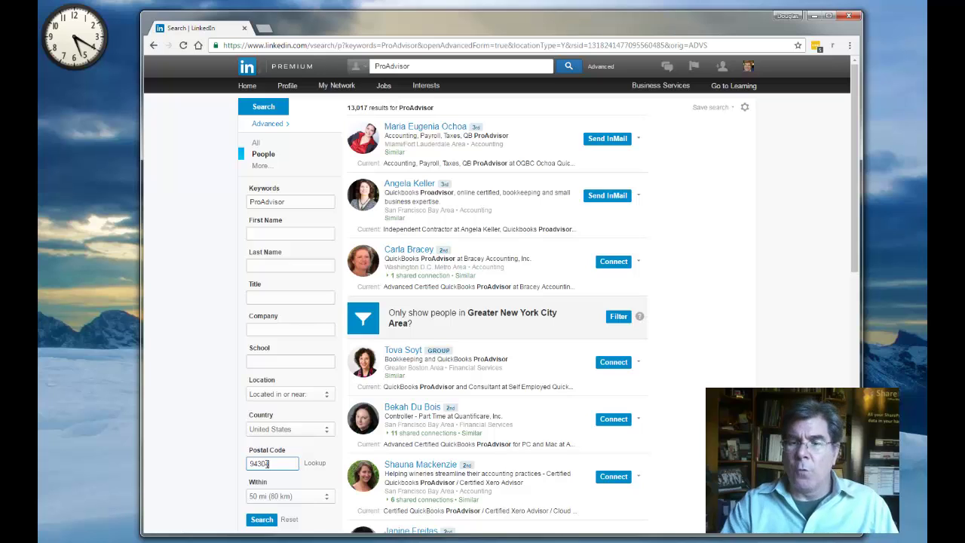
{"action": "key", "text": "BackSpace"}
{"action": "type", "text": "4"}
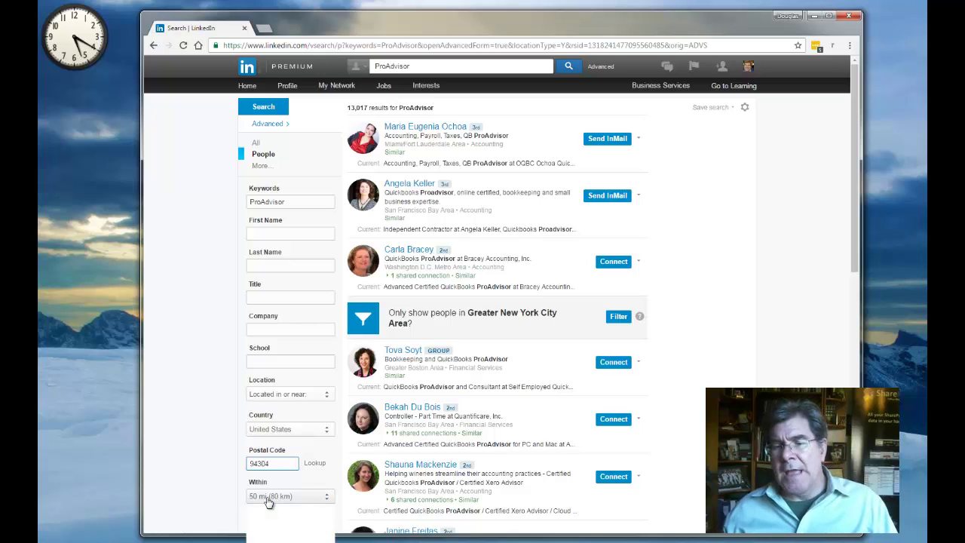
{"action": "left_click", "coordinate": [269, 497]}
{"action": "left_click", "coordinate": [269, 509]}
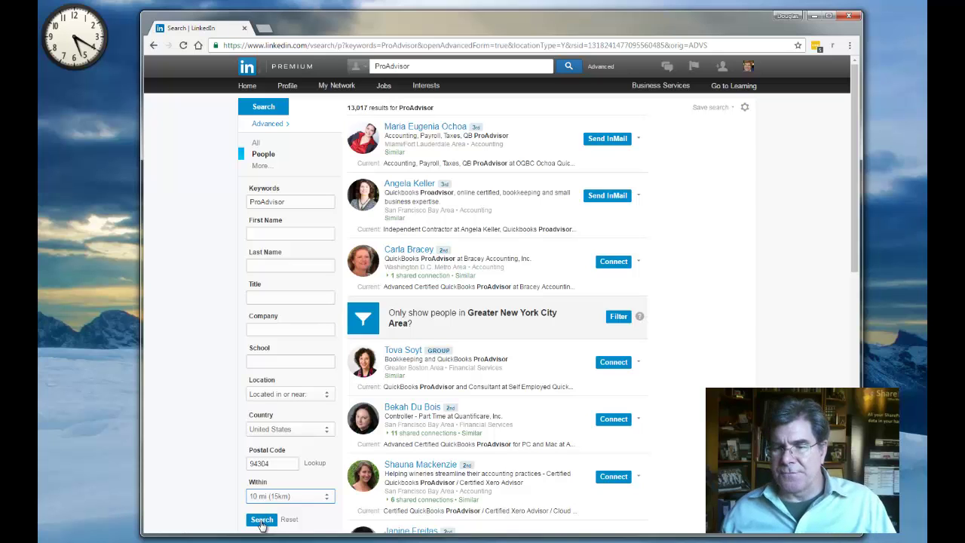
{"action": "left_click", "coordinate": [262, 520]}
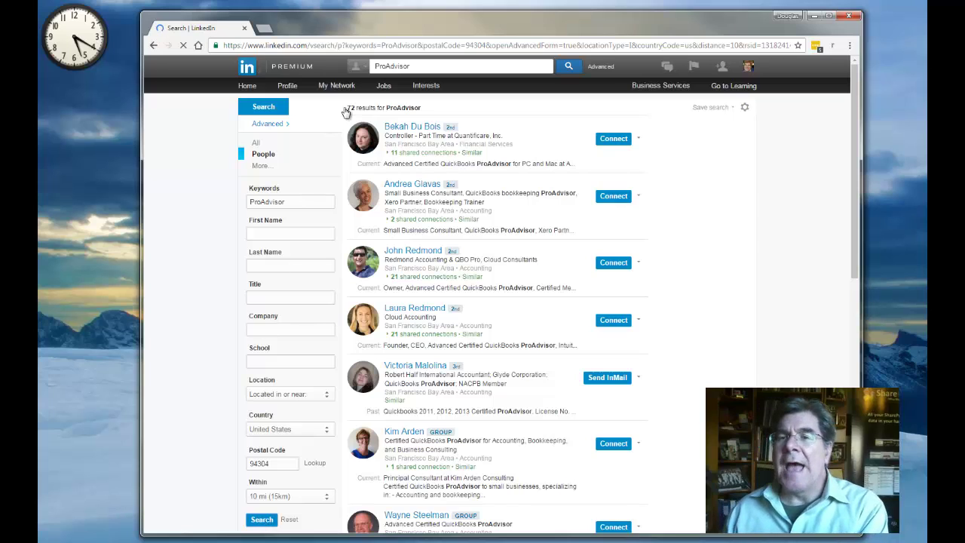
Expand the Groups and Years of Experience filters in the sidebar for the 72 results.
{"action": "left_click_drag", "start_coordinate": [346, 110], "coordinate": [422, 110]}
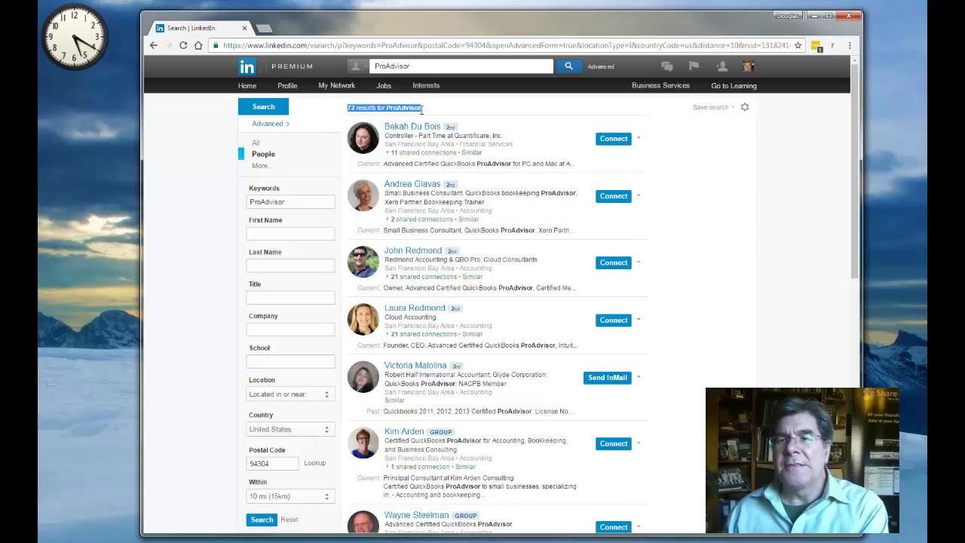
{"action": "left_click", "coordinate": [340, 186]}
{"action": "scroll", "coordinate": [341, 186], "scroll_direction": "down", "scroll_amount": 3}
{"action": "scroll", "coordinate": [340, 186], "scroll_direction": "down", "scroll_amount": 4}
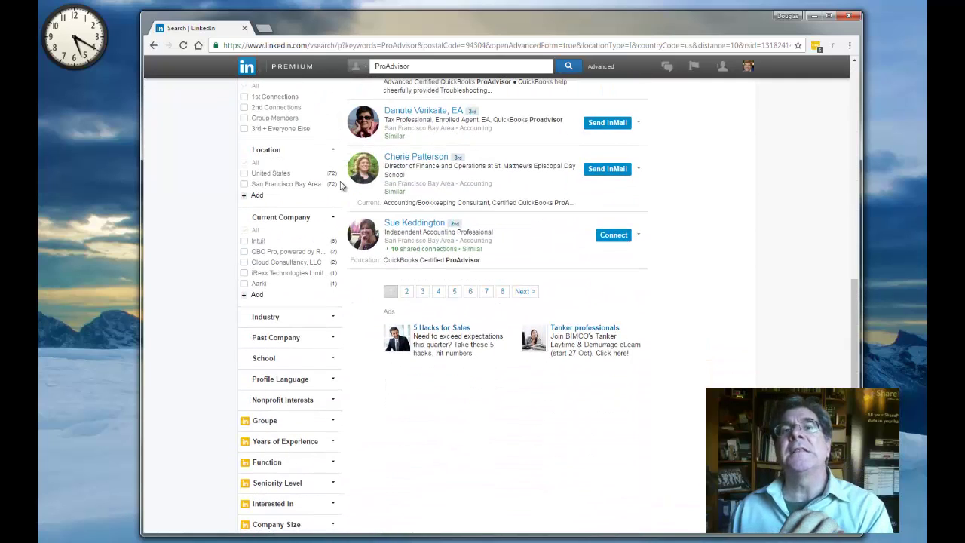
{"action": "scroll", "coordinate": [340, 207], "scroll_direction": "down", "scroll_amount": 1}
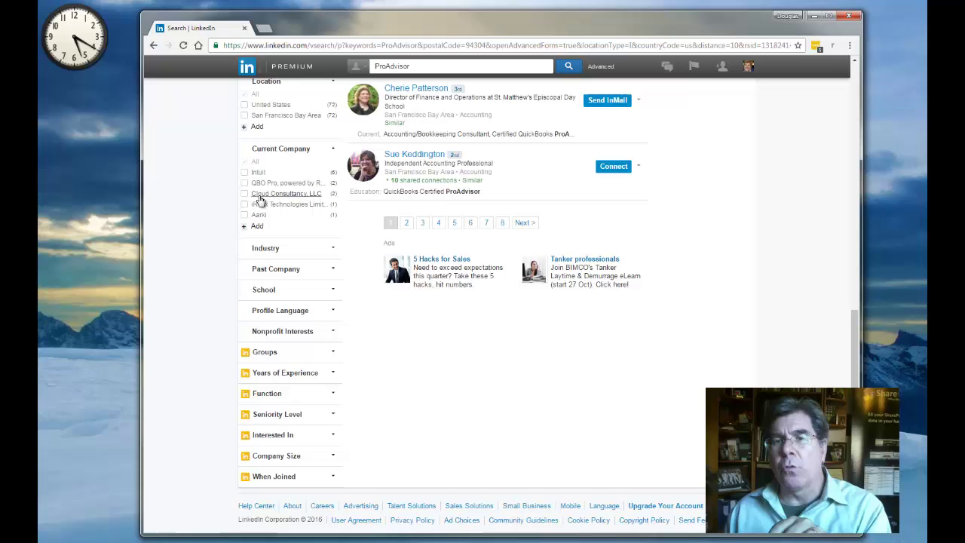
{"action": "left_click", "coordinate": [265, 352]}
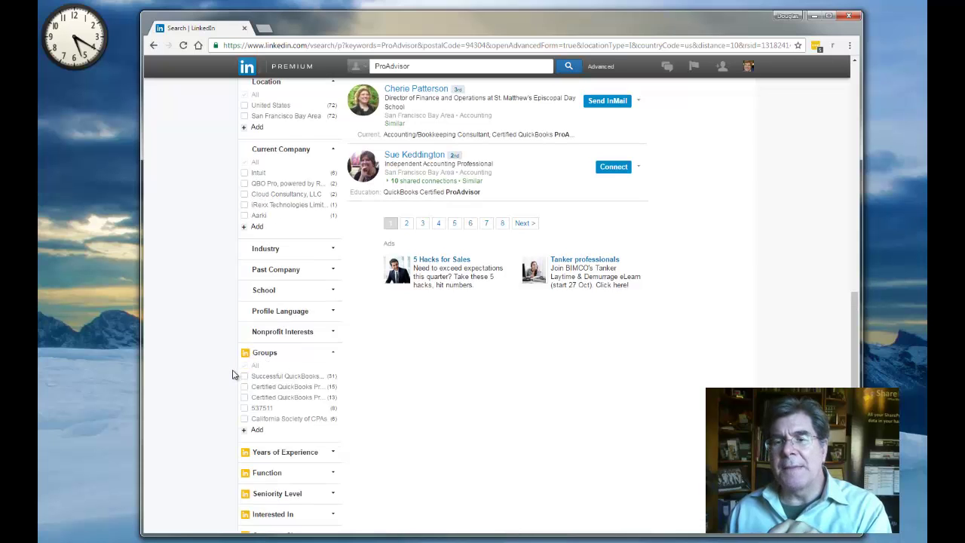
{"action": "scroll", "coordinate": [233, 376], "scroll_direction": "down", "scroll_amount": 1}
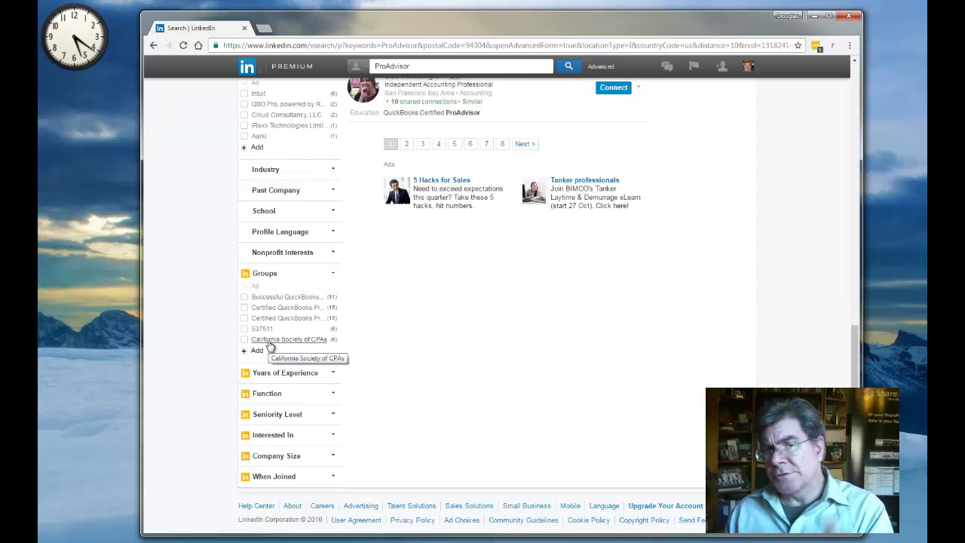
{"action": "left_click", "coordinate": [259, 375]}
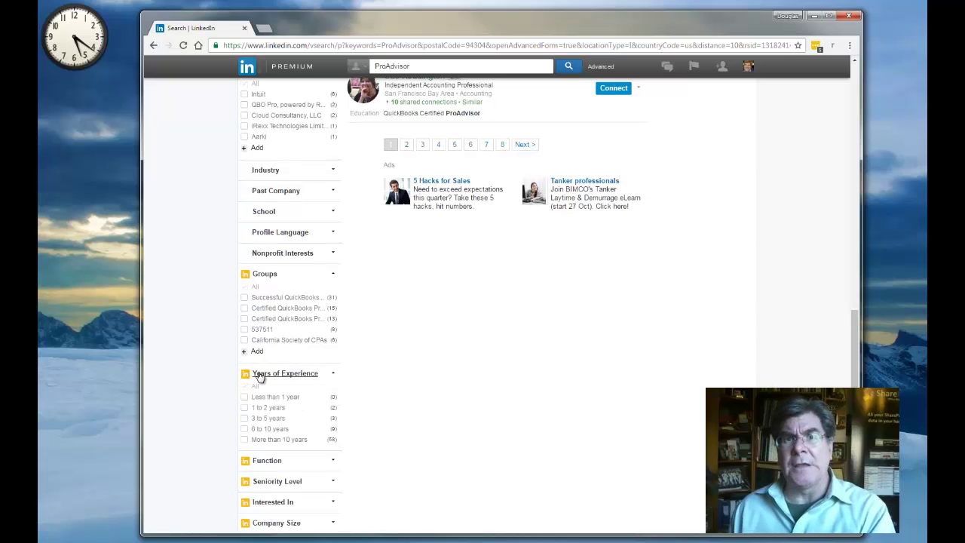
{"action": "scroll", "coordinate": [204, 403], "scroll_direction": "down", "scroll_amount": 2}
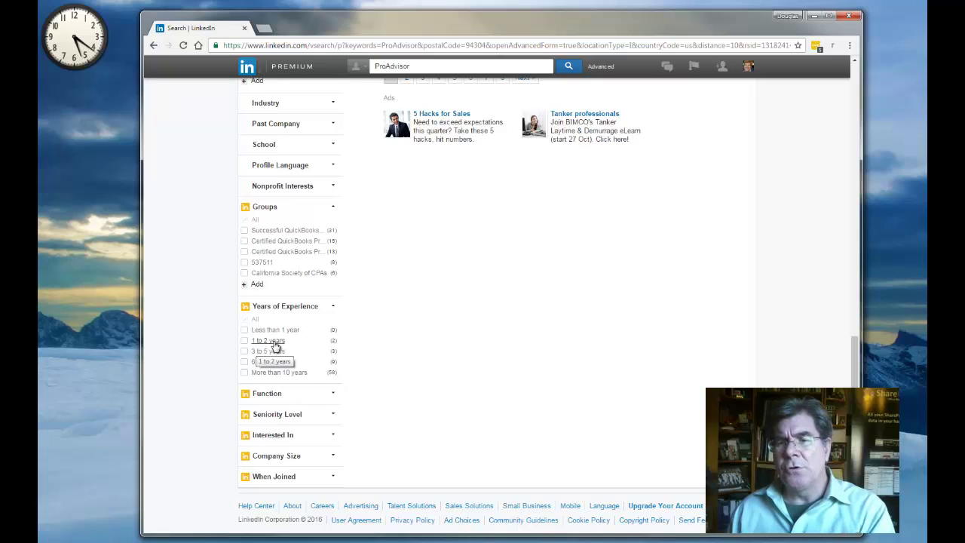
Expand the Function, Seniority Level, Interested In and Company Size filters, then return to the results.
{"action": "left_click", "coordinate": [267, 394]}
{"action": "scroll", "coordinate": [233, 408], "scroll_direction": "down", "scroll_amount": 2}
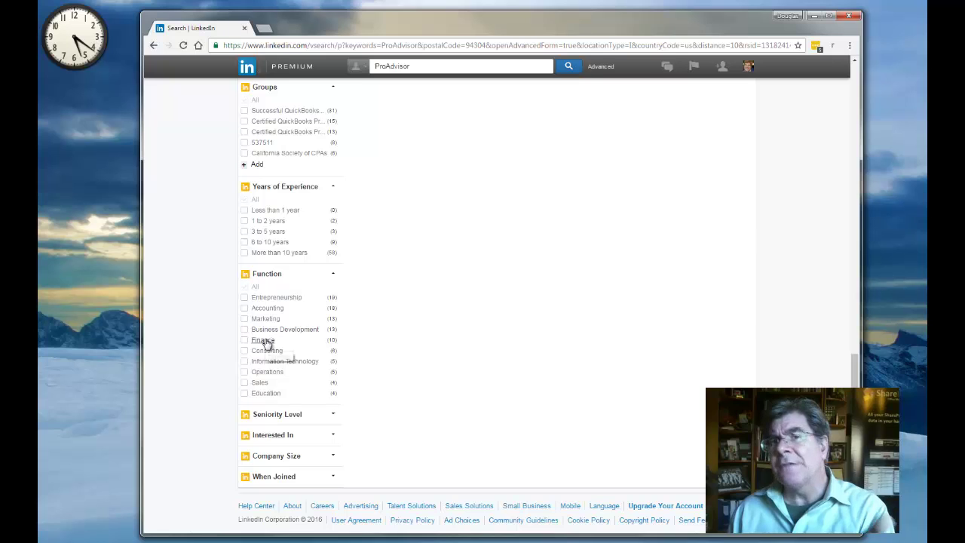
{"action": "left_click", "coordinate": [247, 419]}
{"action": "scroll", "coordinate": [231, 418], "scroll_direction": "down", "scroll_amount": 2}
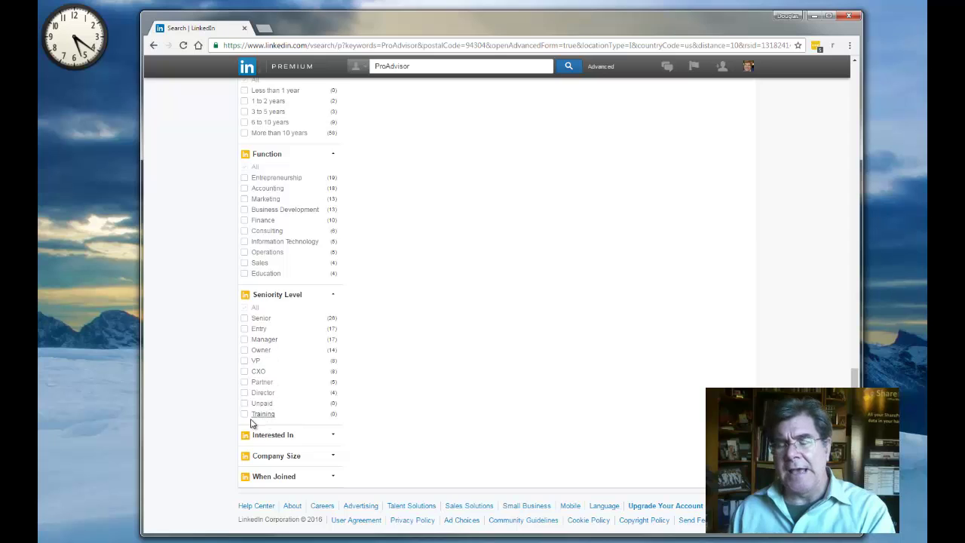
{"action": "left_click", "coordinate": [267, 436]}
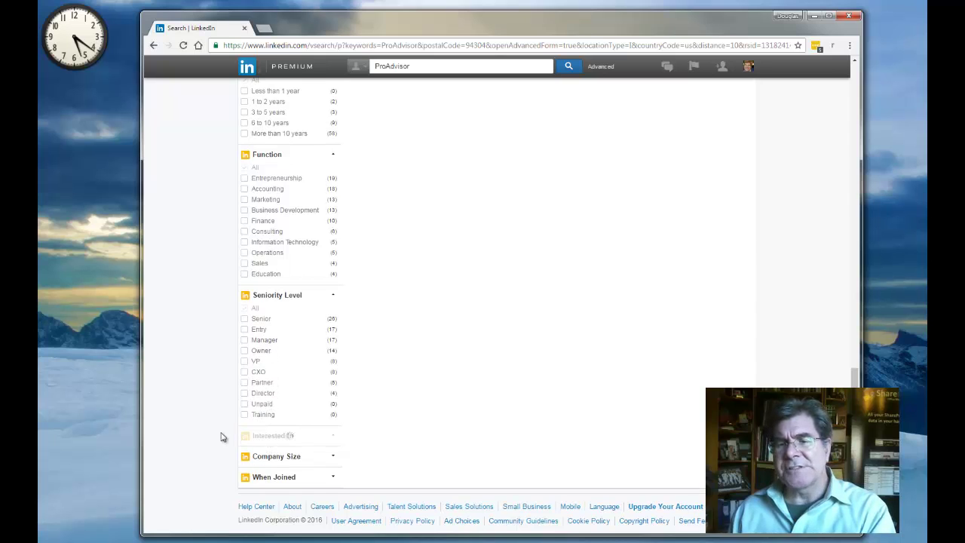
{"action": "scroll", "coordinate": [213, 433], "scroll_direction": "down", "scroll_amount": 1}
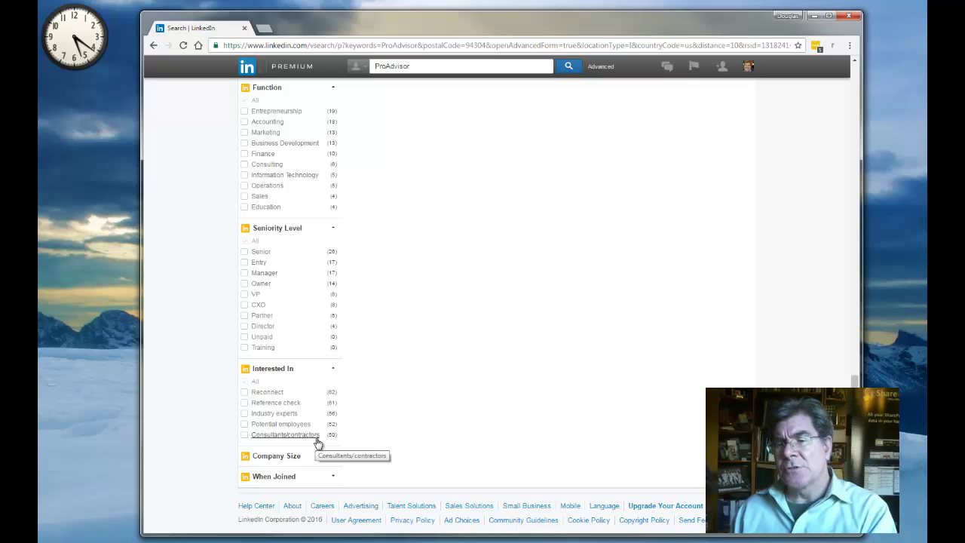
{"action": "left_click", "coordinate": [267, 456]}
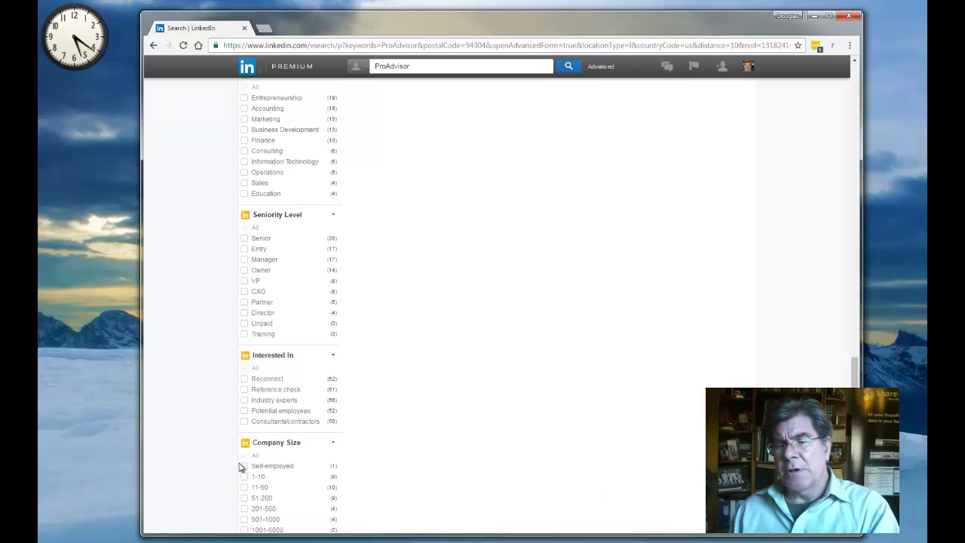
{"action": "scroll", "coordinate": [258, 446], "scroll_direction": "down", "scroll_amount": 2}
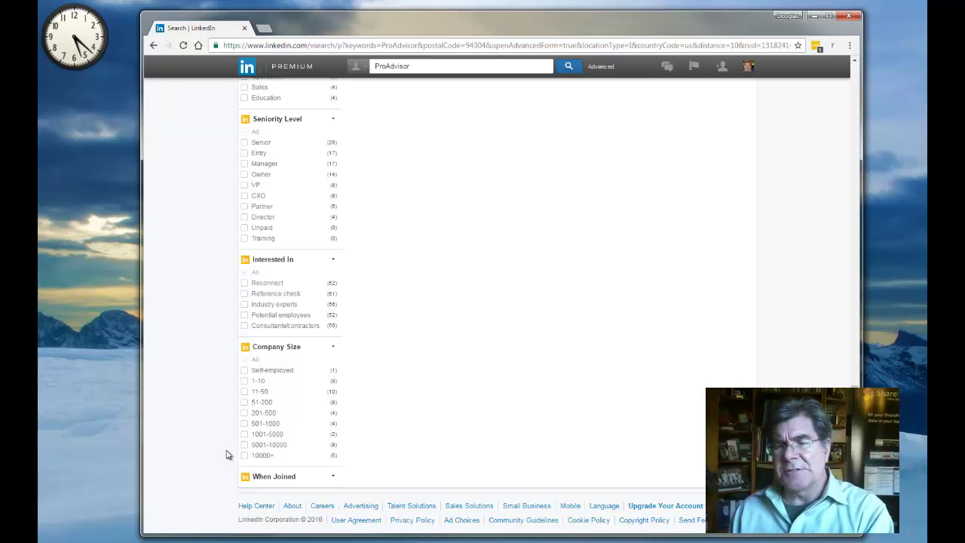
{"action": "scroll", "coordinate": [226, 455], "scroll_direction": "up", "scroll_amount": 20}
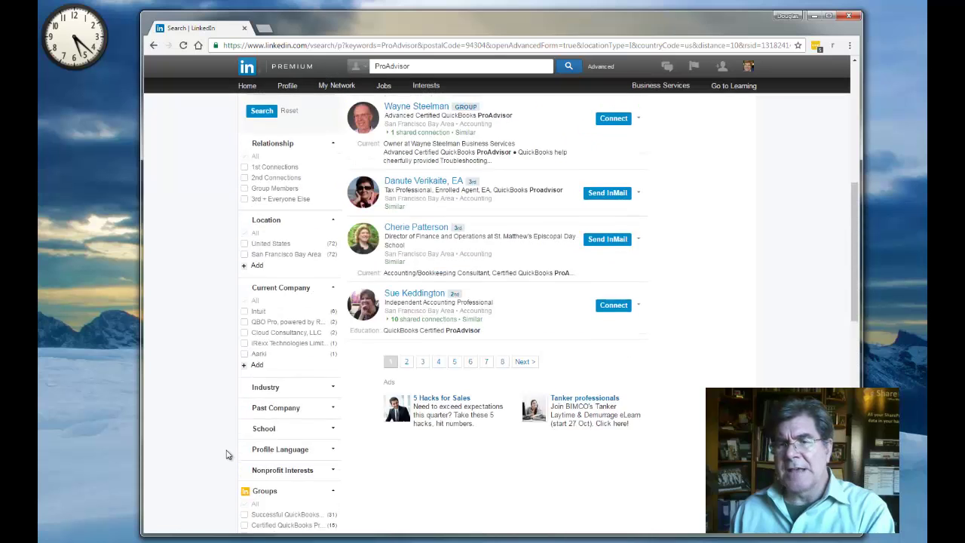
Show the Notepad draft connection note with the QuickBooks meetup link beside the results.
{"action": "scroll", "coordinate": [226, 455], "scroll_direction": "up", "scroll_amount": 3}
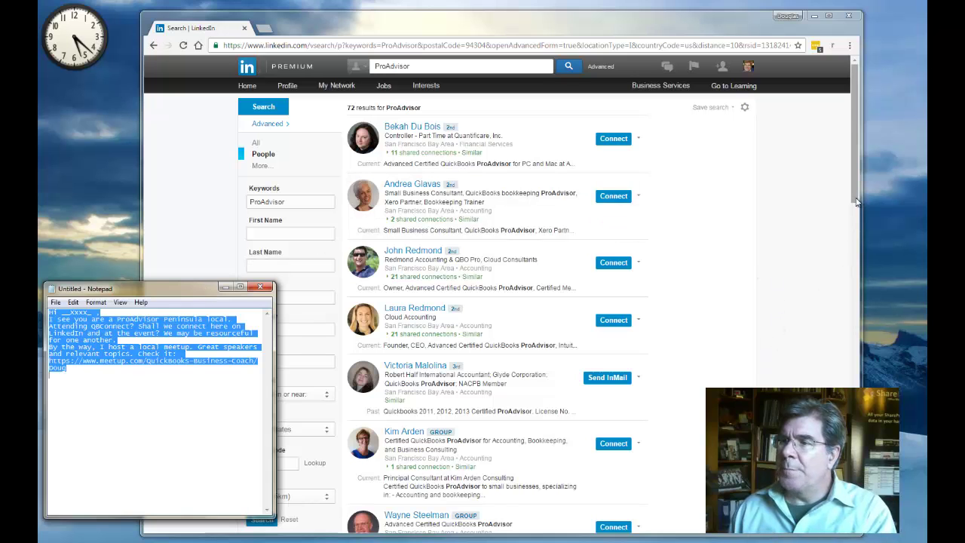
{"action": "left_click_drag", "start_coordinate": [855, 202], "coordinate": [865, 244]}
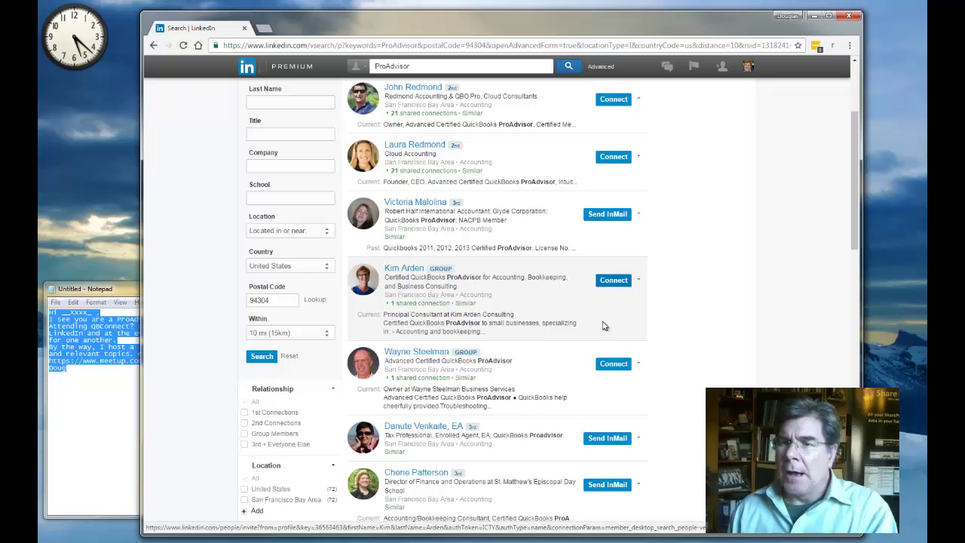
Open the Advanced Certified ProAdvisor, Enrolled Agent and Independent Accounting Professional profiles in background tabs.
{"action": "right_click", "coordinate": [431, 356]}
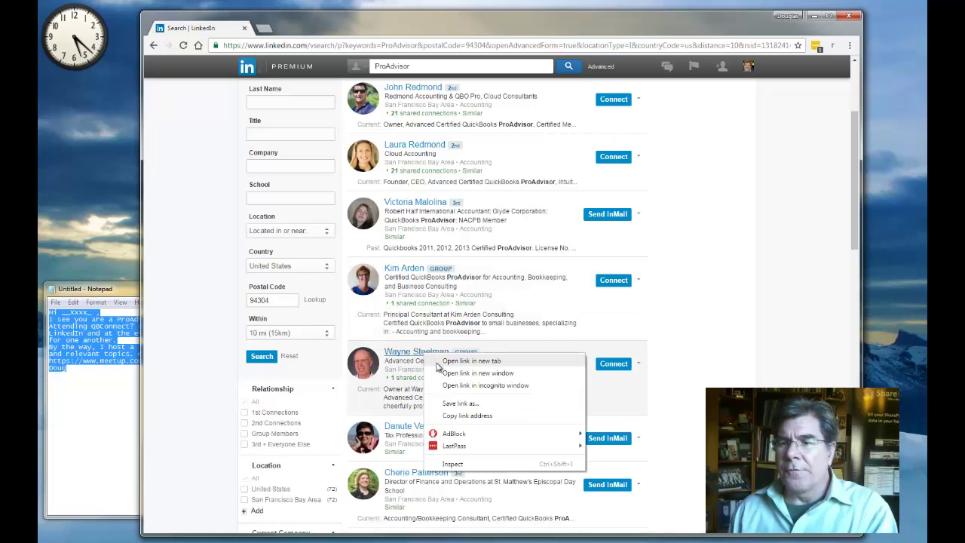
{"action": "left_click", "coordinate": [442, 362]}
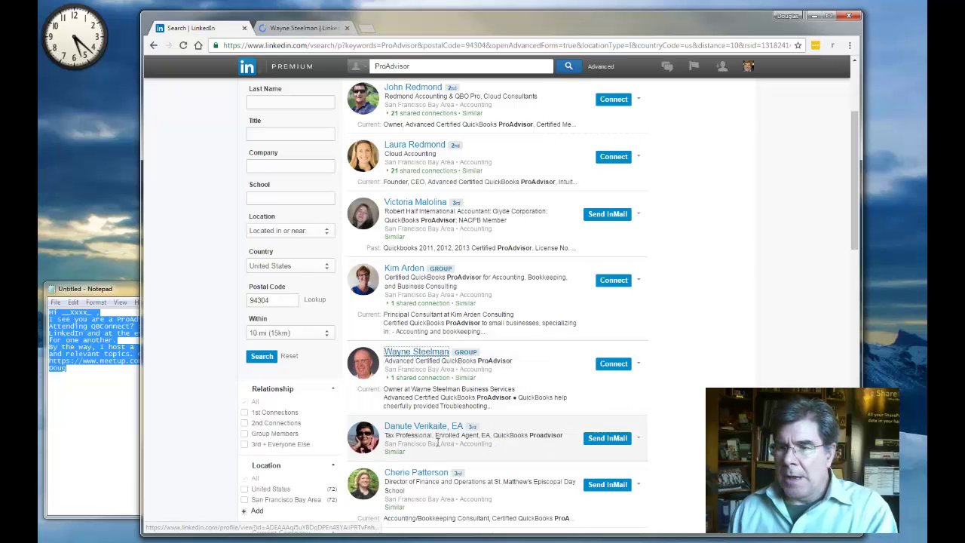
{"action": "scroll", "coordinate": [437, 442], "scroll_direction": "down", "scroll_amount": 1}
{"action": "scroll", "coordinate": [438, 442], "scroll_direction": "down", "scroll_amount": 1}
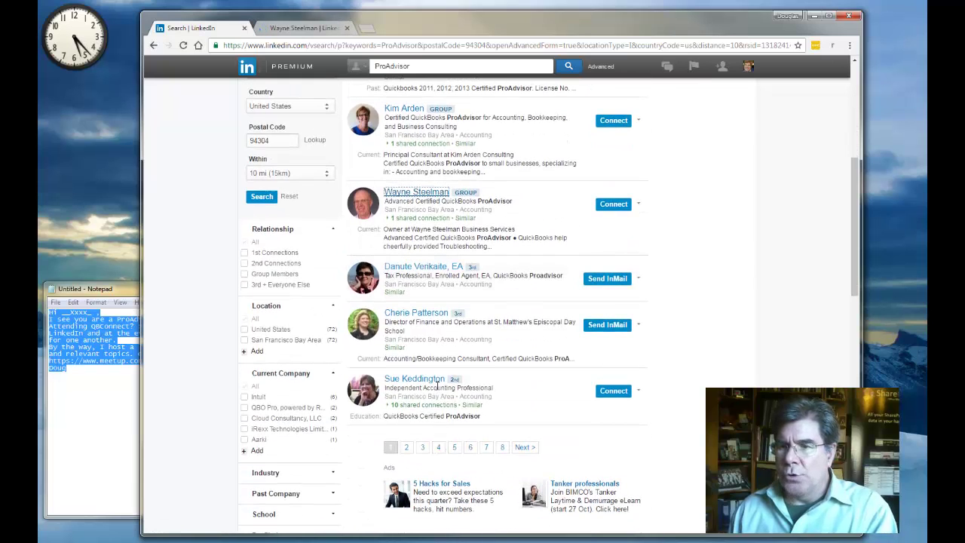
{"action": "right_click", "coordinate": [417, 271]}
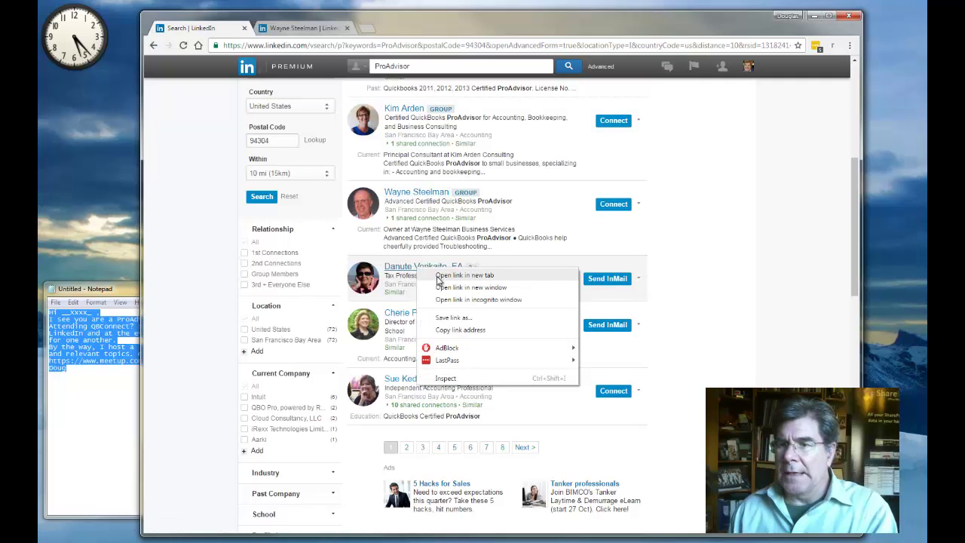
{"action": "left_click", "coordinate": [439, 276]}
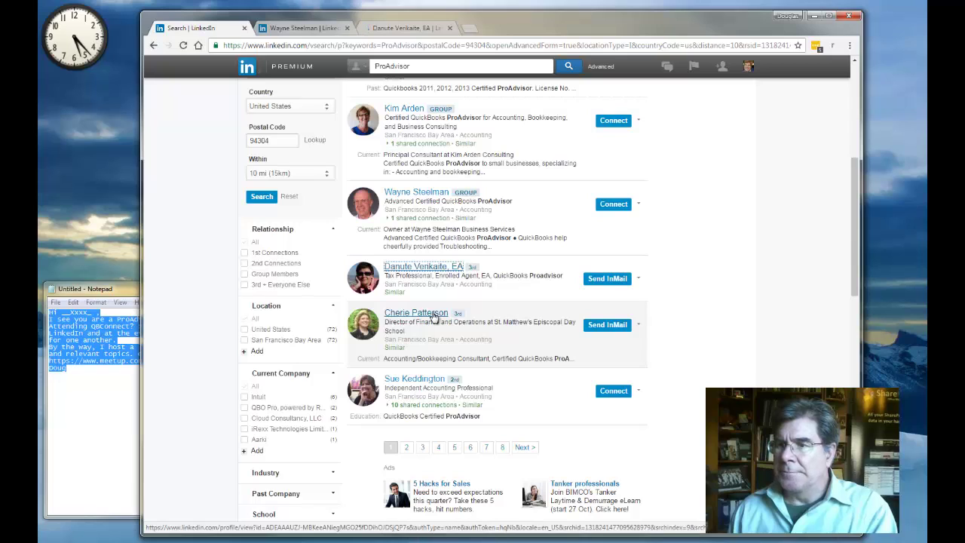
{"action": "right_click", "coordinate": [435, 316]}
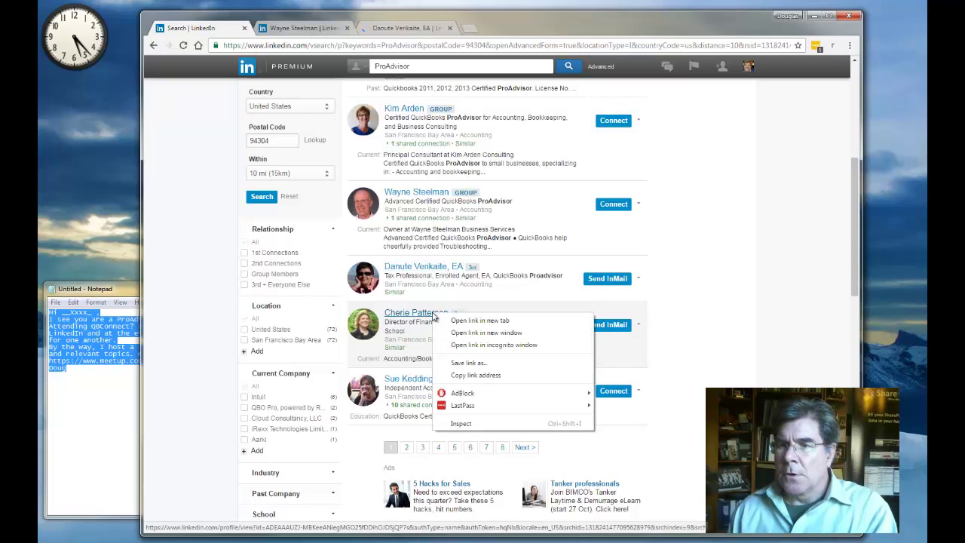
{"action": "right_click", "coordinate": [417, 382]}
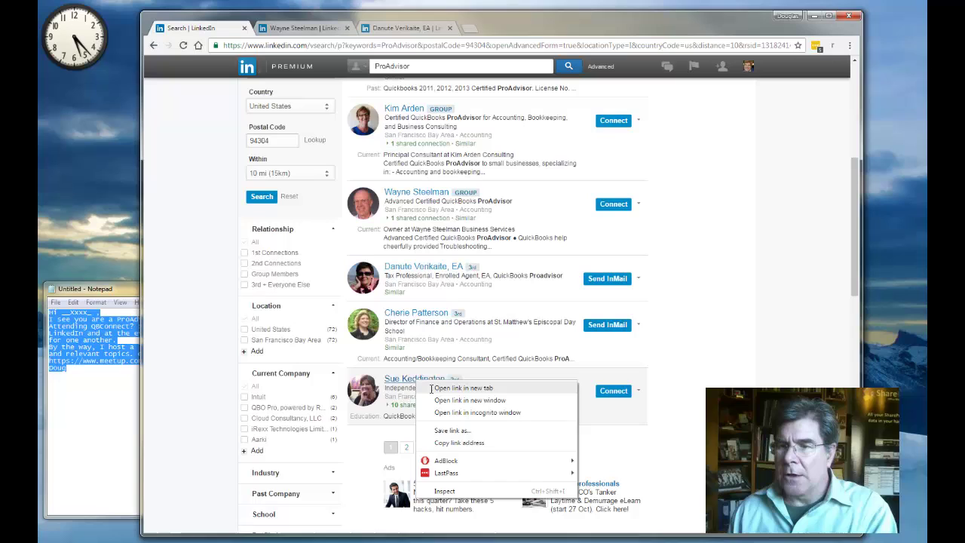
{"action": "left_click", "coordinate": [475, 386]}
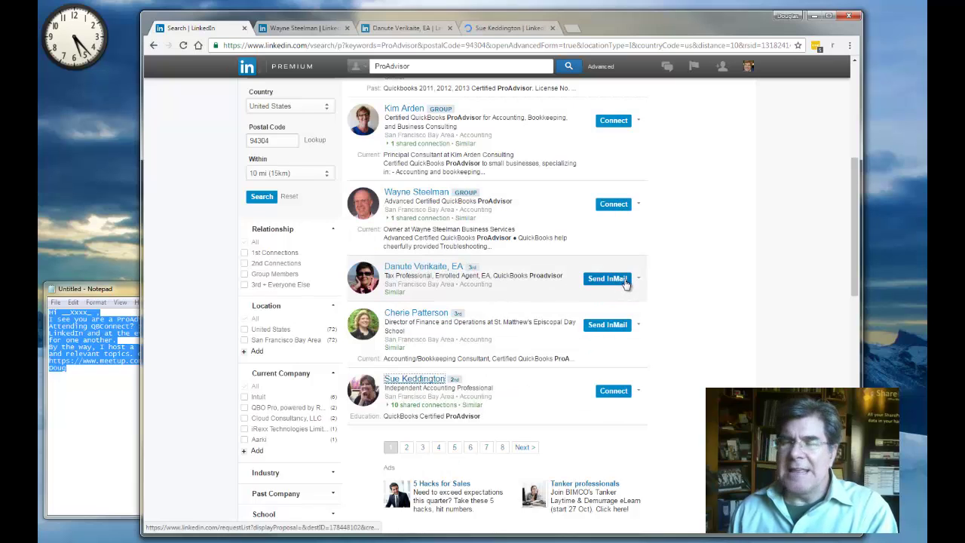
Close the Enrolled Agent tab, go to results page 2, and open the Intuit Global Influencer profile.
{"action": "left_click", "coordinate": [449, 28]}
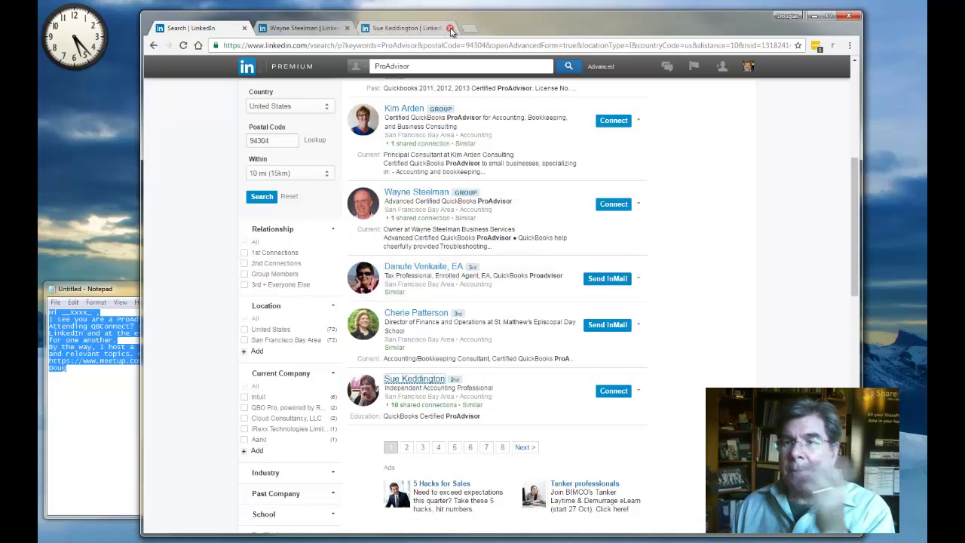
{"action": "left_click", "coordinate": [524, 448]}
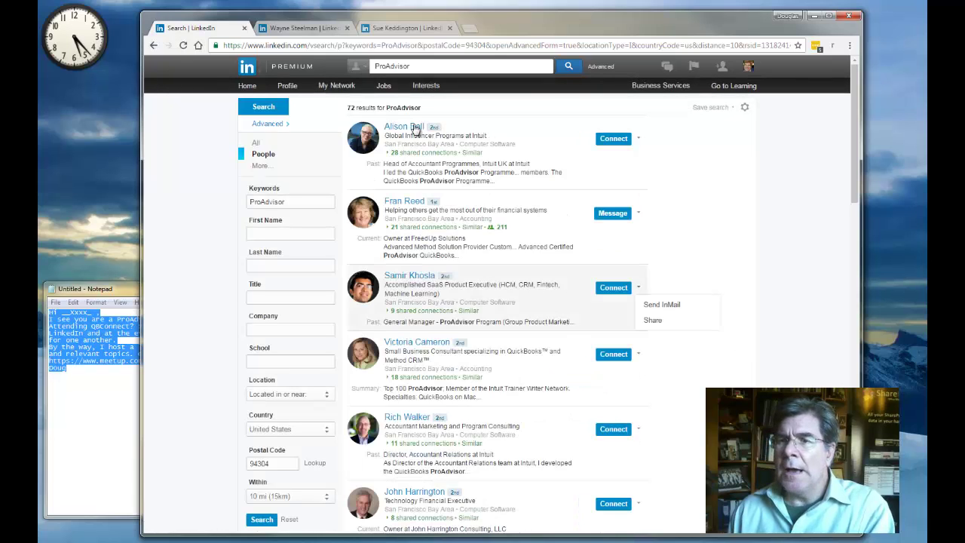
{"action": "right_click", "coordinate": [412, 130]}
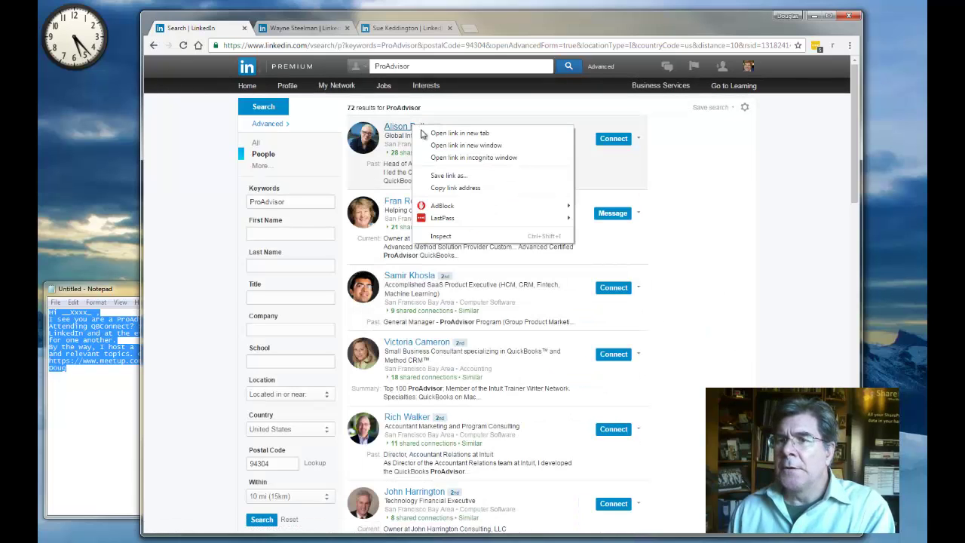
{"action": "left_click", "coordinate": [453, 134]}
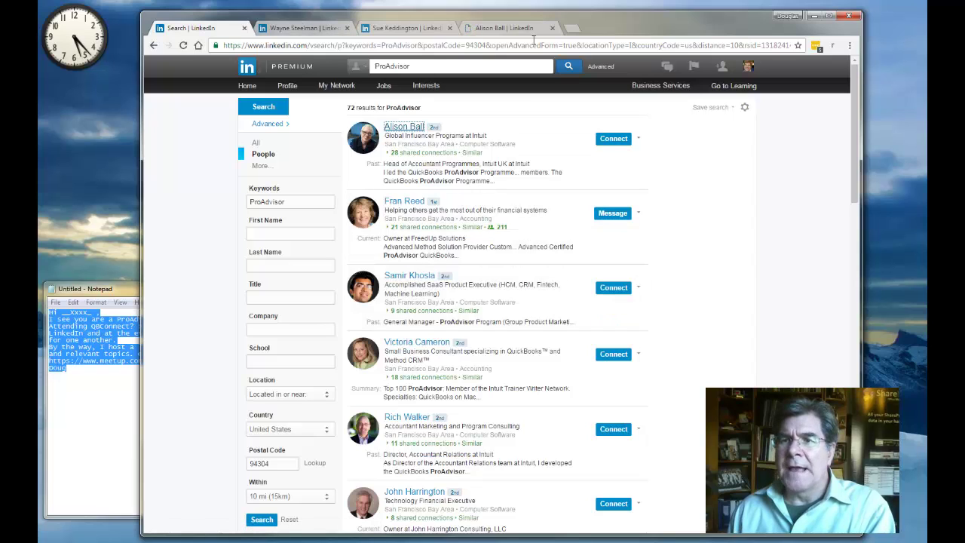
Invite the Advanced Certified ProAdvisor as a Colleague via Director of Business Development at Audit Associates.
{"action": "left_click", "coordinate": [300, 29]}
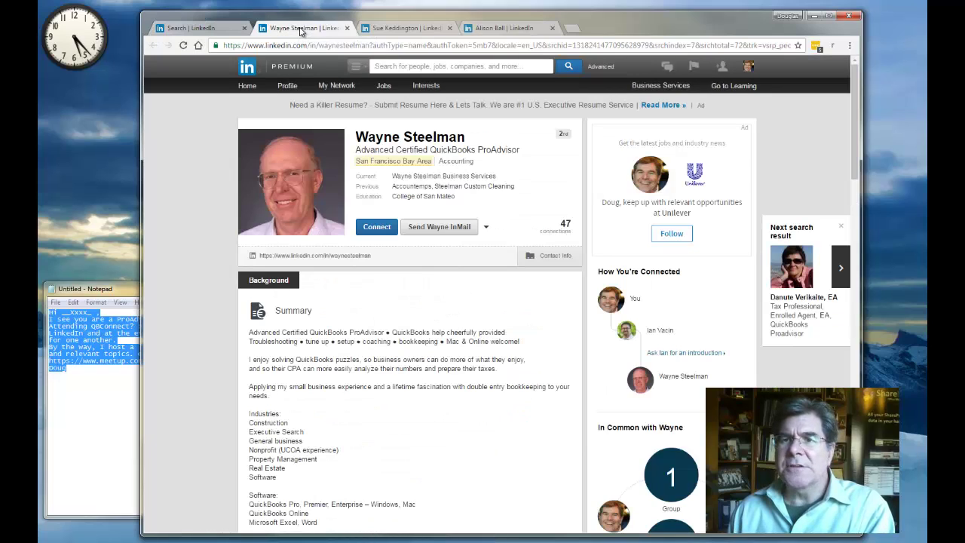
{"action": "left_click", "coordinate": [486, 226]}
{"action": "left_click", "coordinate": [386, 258]}
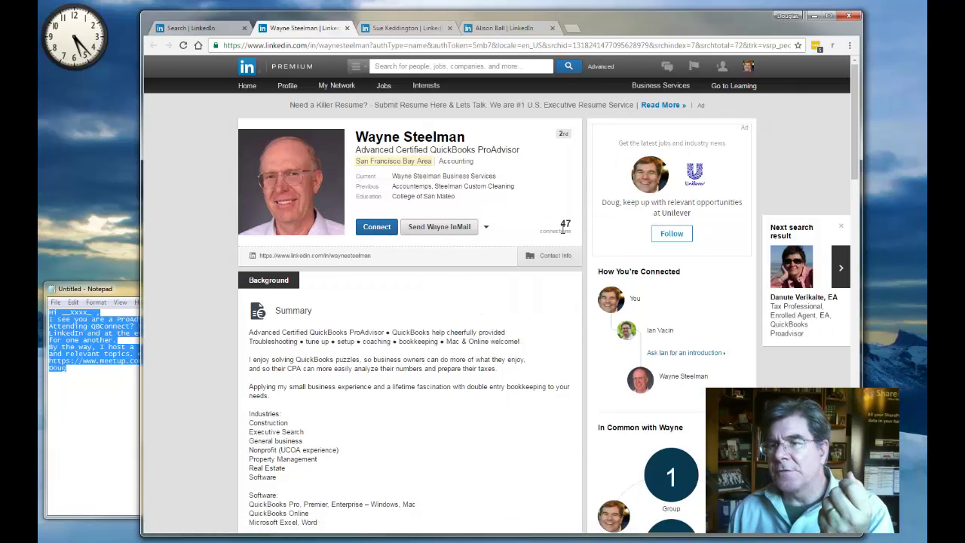
{"action": "left_click", "coordinate": [381, 234]}
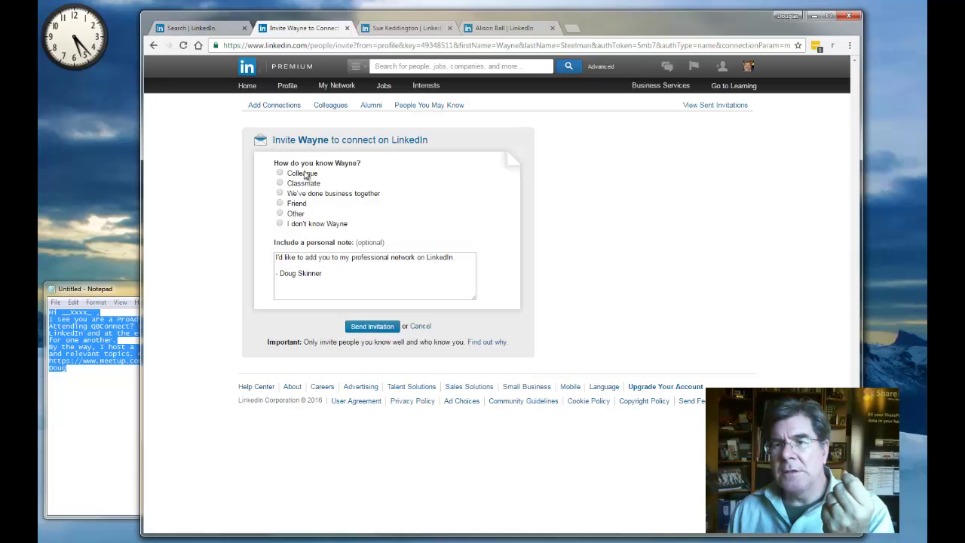
{"action": "left_click", "coordinate": [280, 174]}
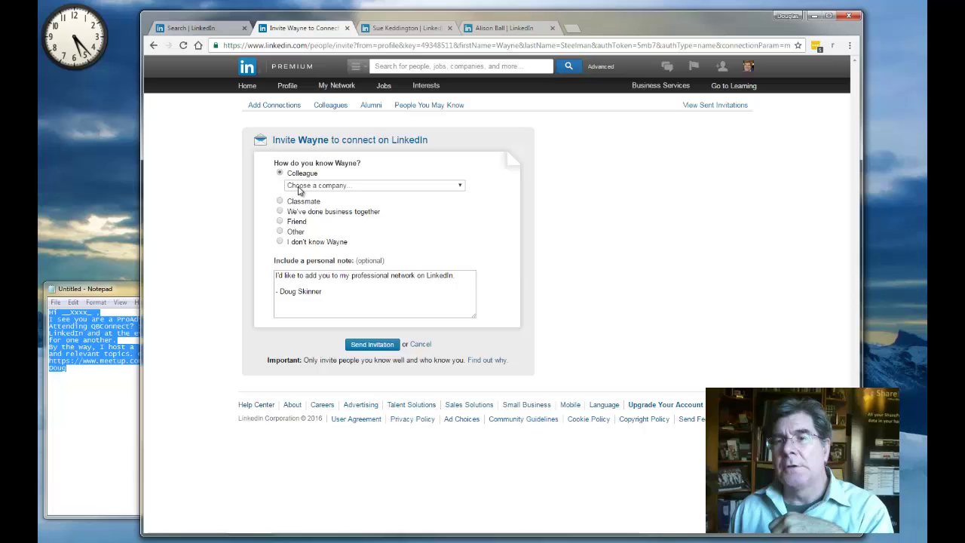
{"action": "left_click", "coordinate": [299, 187]}
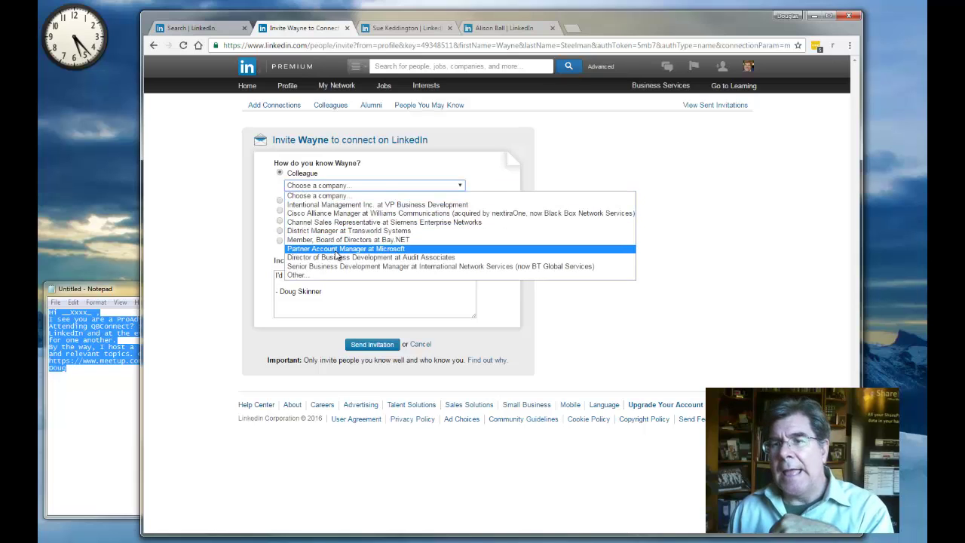
{"action": "left_click", "coordinate": [339, 258]}
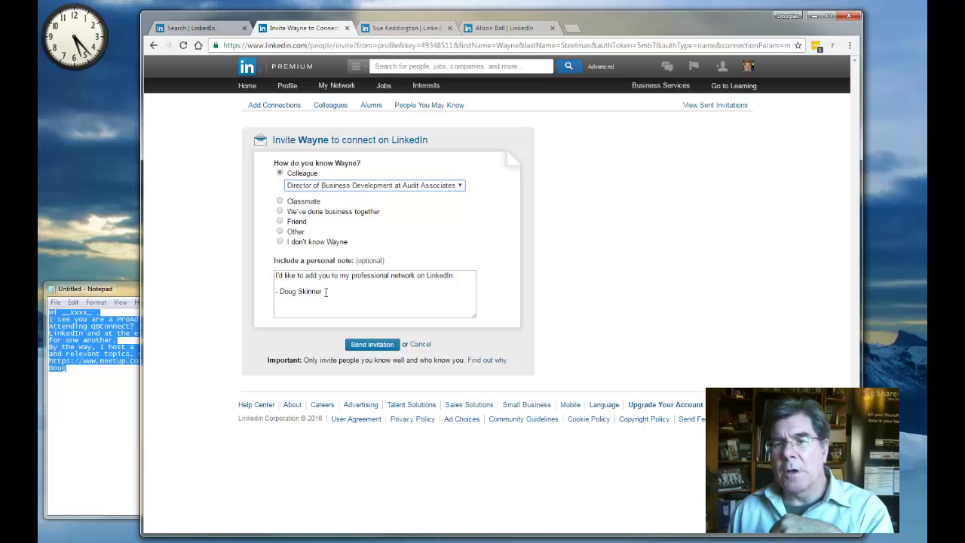
{"action": "left_click_drag", "start_coordinate": [326, 292], "coordinate": [267, 277]}
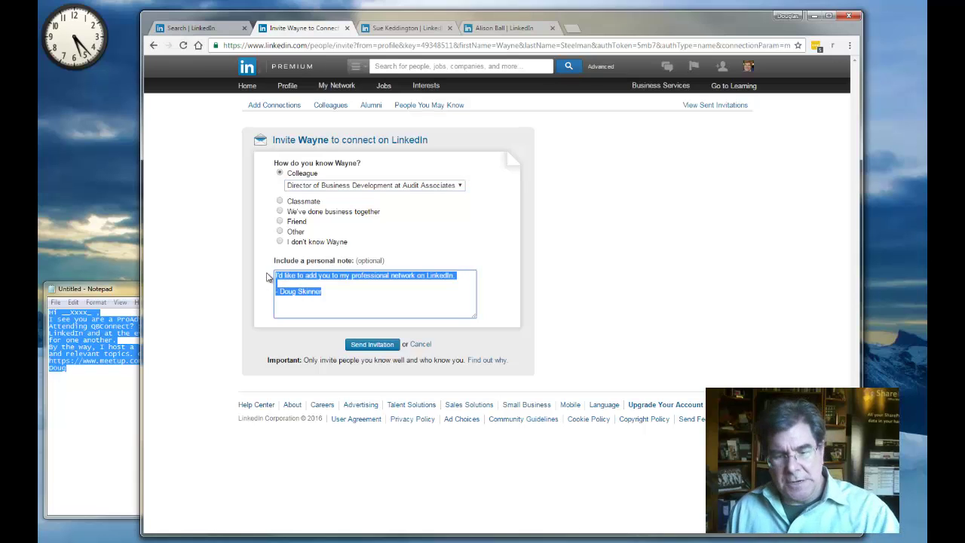
Replace the default note with the pasted Notepad draft, which exceeds the maximum length.
{"action": "key", "text": "BackSpace"}
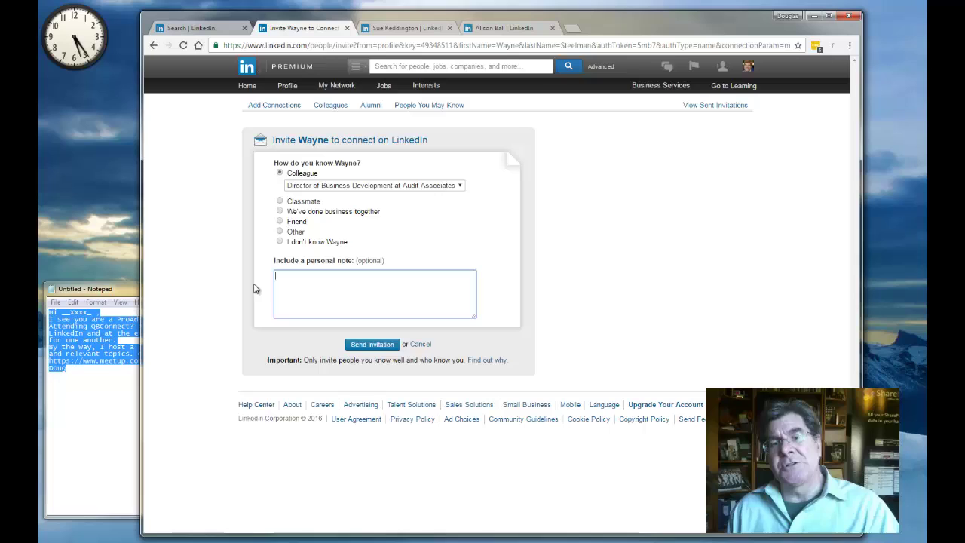
{"action": "left_click", "coordinate": [130, 292]}
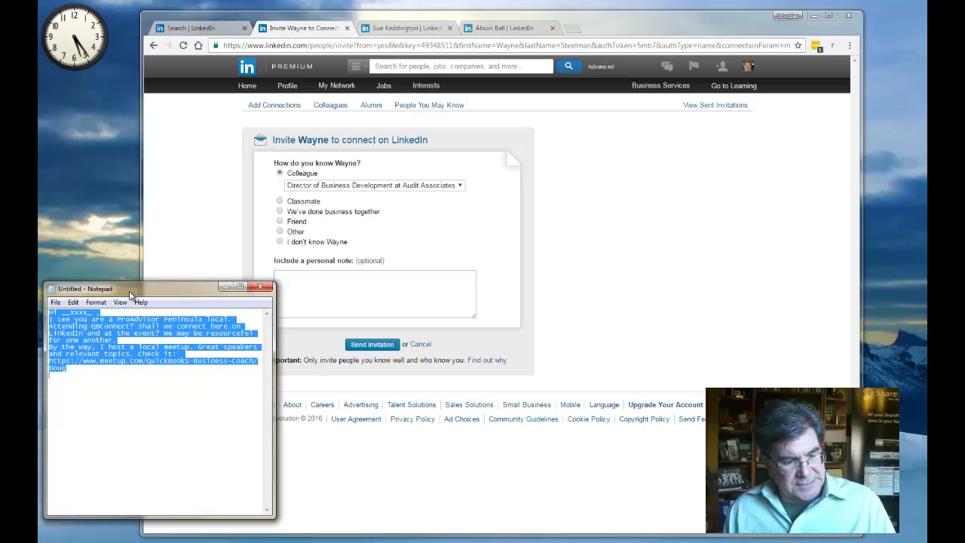
{"action": "left_click", "coordinate": [396, 291]}
{"action": "type", "text": "Hi __Xxxx_ , I see you are a ProAdvisor Peninsula local. Attending QBConnect? Shall we connect here on LinkedIn and at the event? We may be resourceful for one another. By the way, I host a local meetup. Great speakers and relevant topics. Check it:  https://www.meetup.com/QuickBooks-Business-Coach/ Doug"}
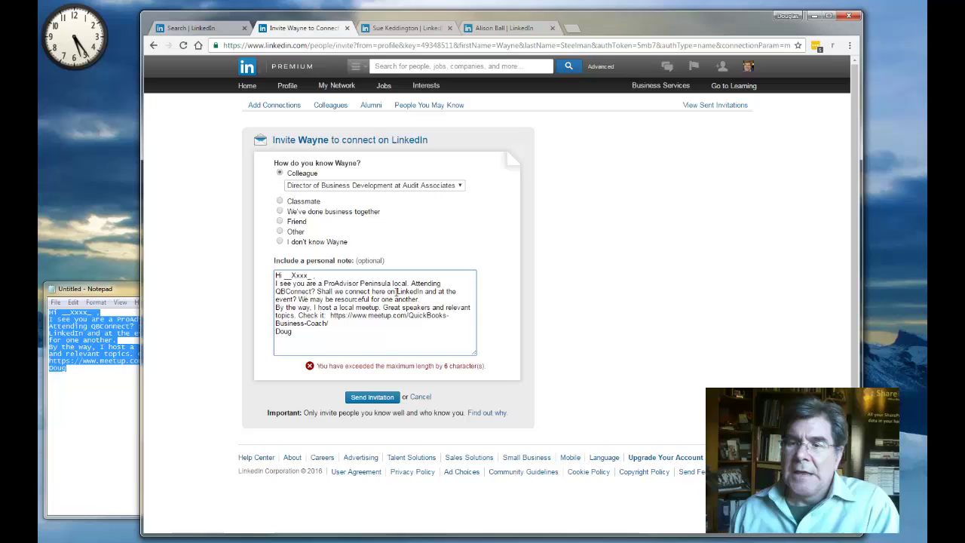
{"action": "left_click_drag", "start_coordinate": [319, 367], "coordinate": [441, 369]}
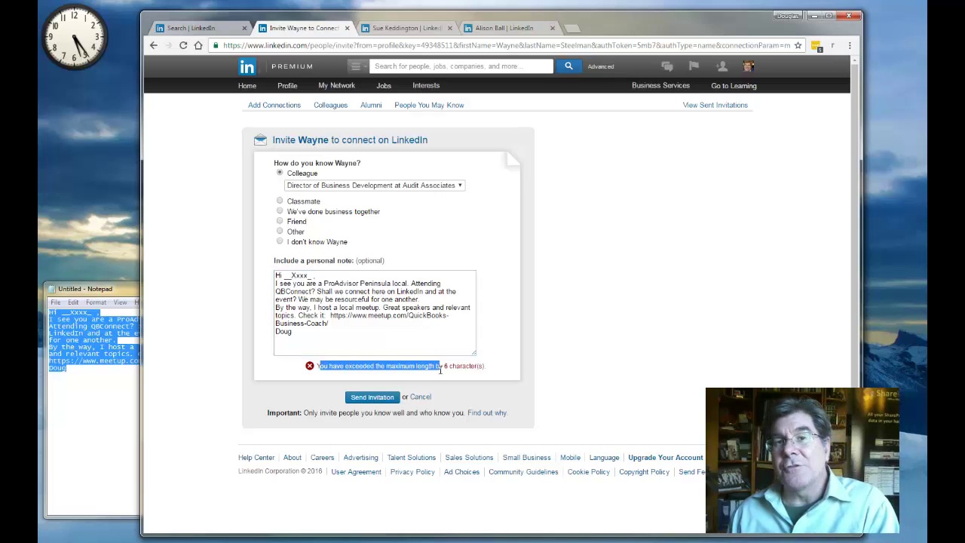
Replace the placeholder after 'Hi' with the recipient's first name.
{"action": "double_click", "coordinate": [301, 276]}
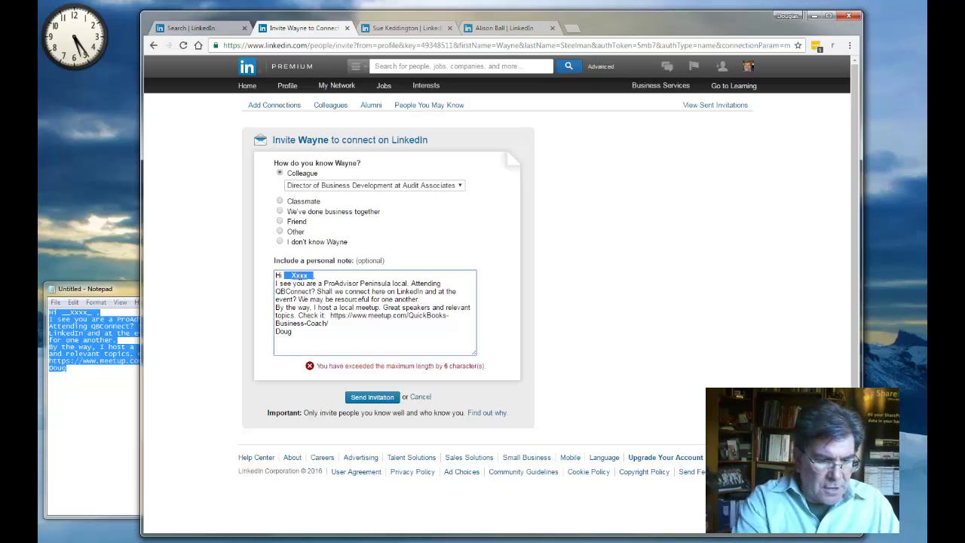
{"action": "type", "text": "Jo"}
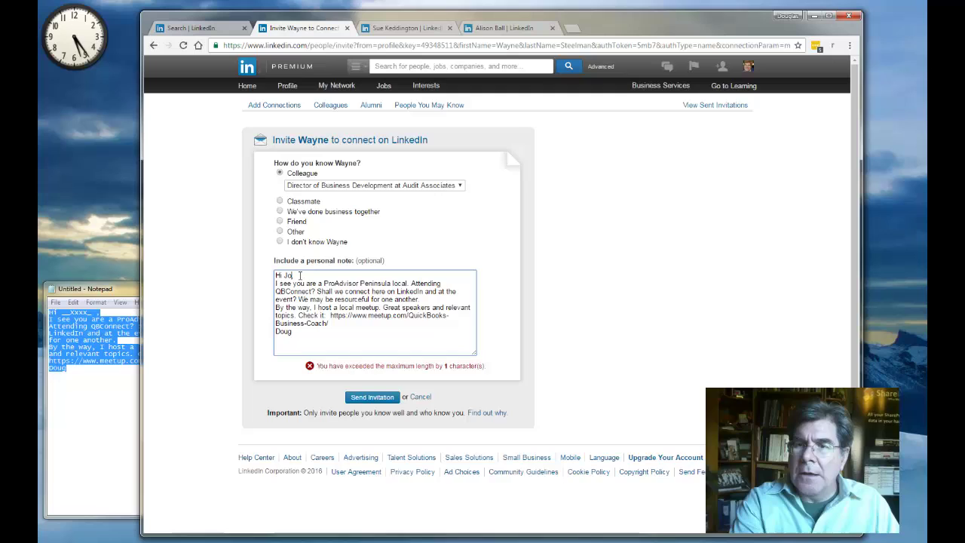
{"action": "key", "text": "BackSpace"}
{"action": "key", "text": "BackSpace"}
{"action": "type", "text": "Way"}
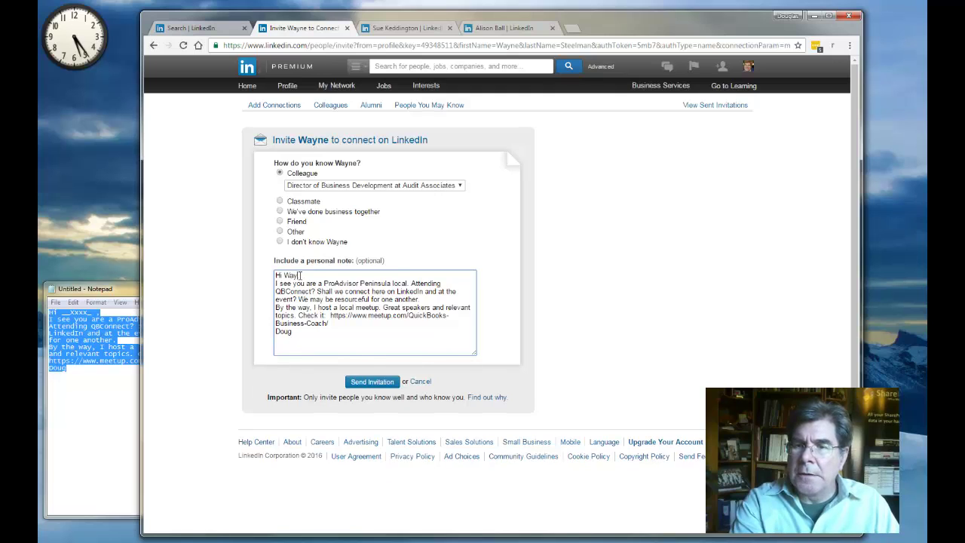
{"action": "type", "text": "ne"}
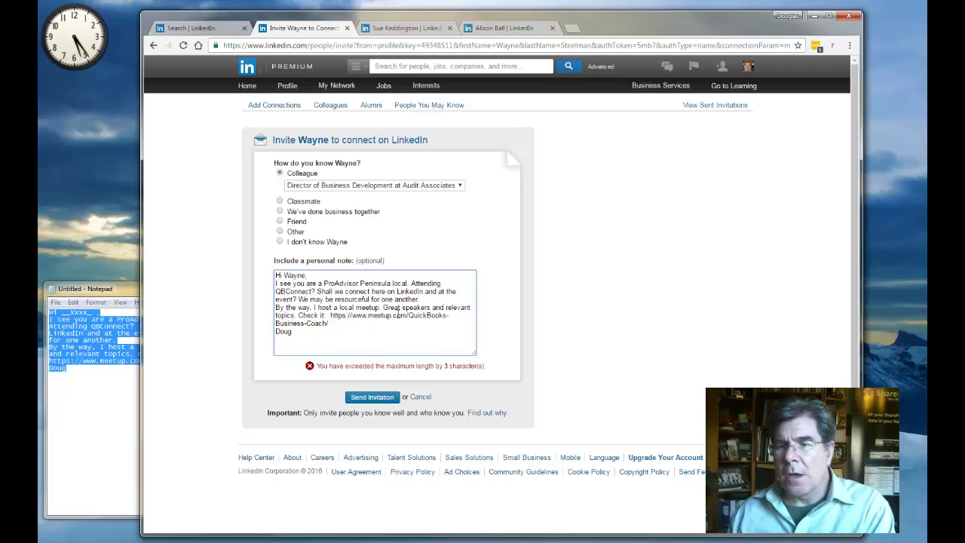
Shorten the note's link to 'meetup dot com' and send the first invitation.
{"action": "left_click_drag", "start_coordinate": [330, 324], "coordinate": [332, 312]}
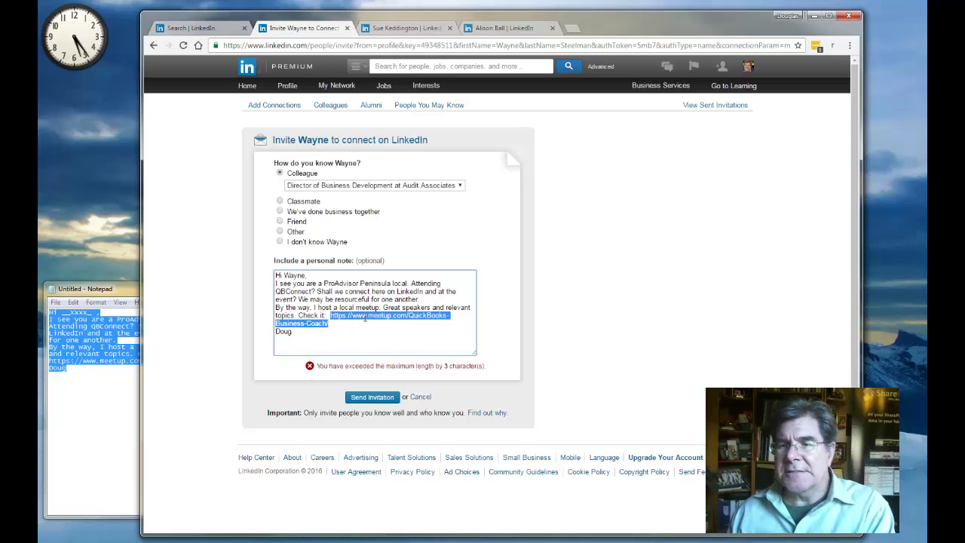
{"action": "left_click", "coordinate": [367, 317]}
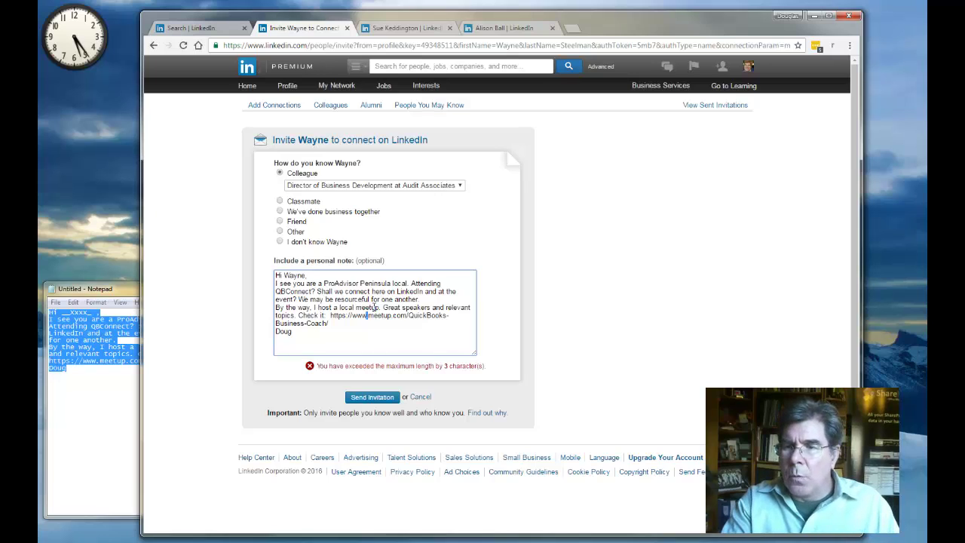
{"action": "key", "text": "shift+Left"}
{"action": "key", "text": "shift+Left"}
{"action": "key", "text": "shift+Left"}
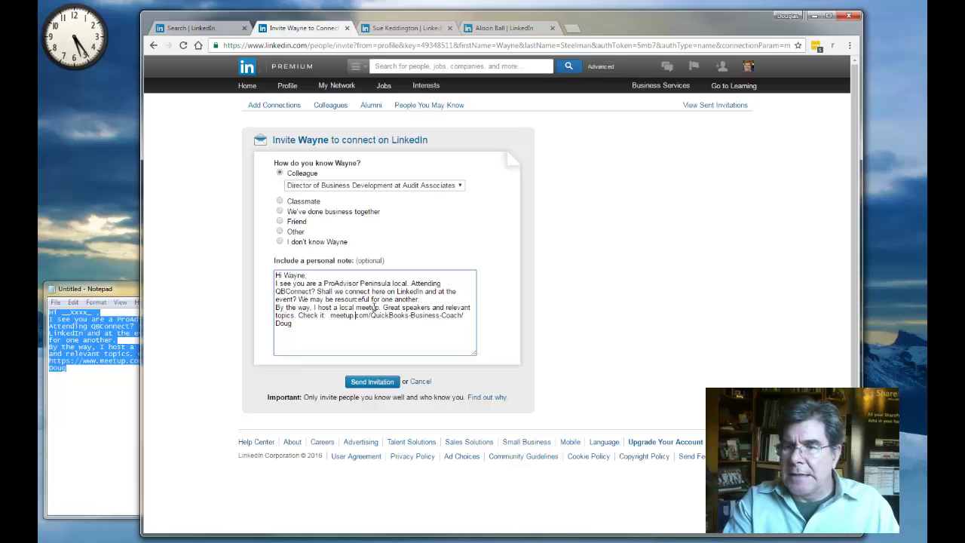
{"action": "key", "text": "BackSpace"}
{"action": "key", "text": "BackSpace"}
{"action": "key", "text": "BackSpace"}
{"action": "key", "text": "BackSpace"}
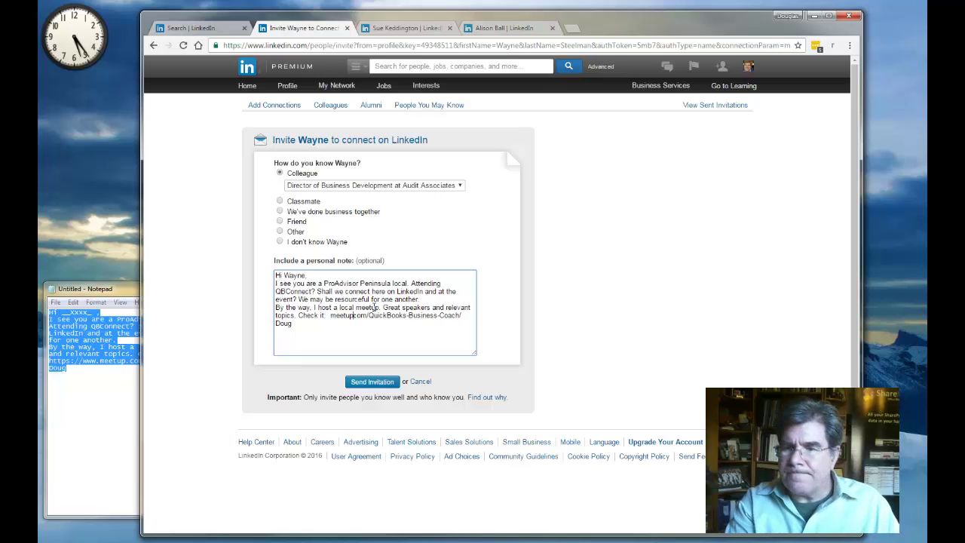
{"action": "type", "text": "dot "}
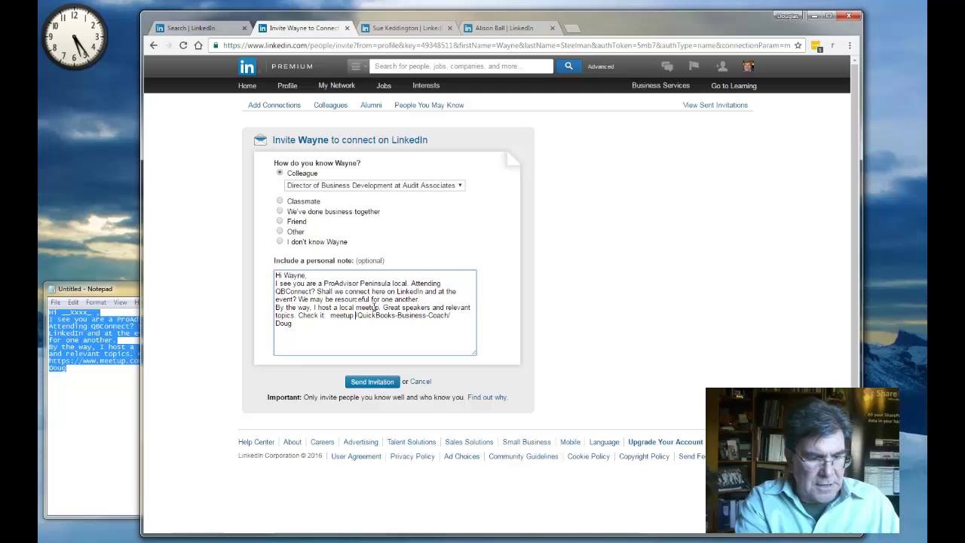
{"action": "type", "text": "come/"}
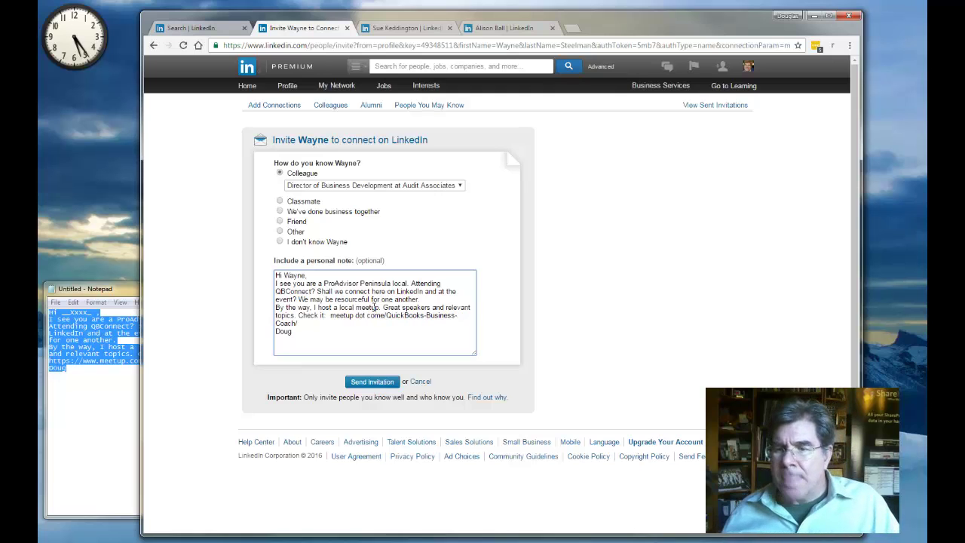
{"action": "key", "text": "BackSpace"}
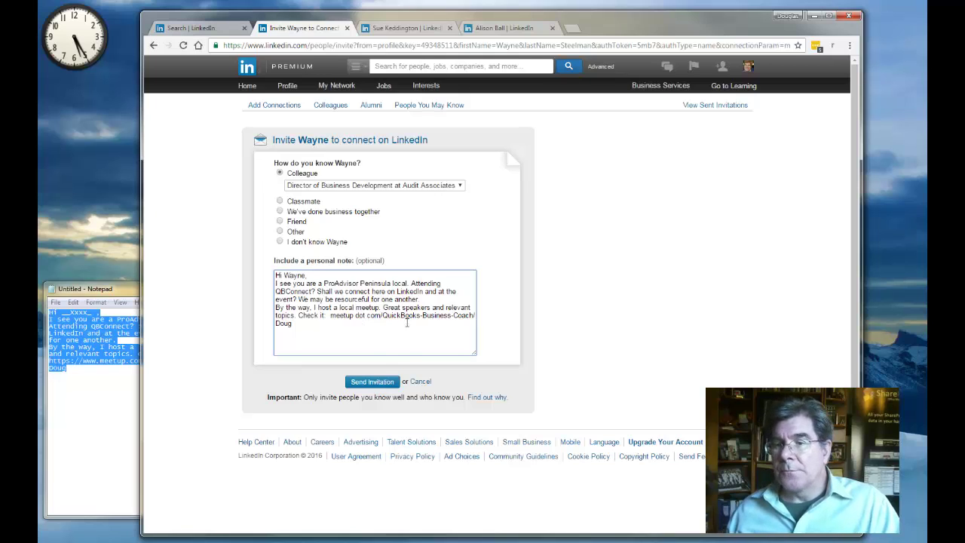
{"action": "left_click", "coordinate": [381, 381]}
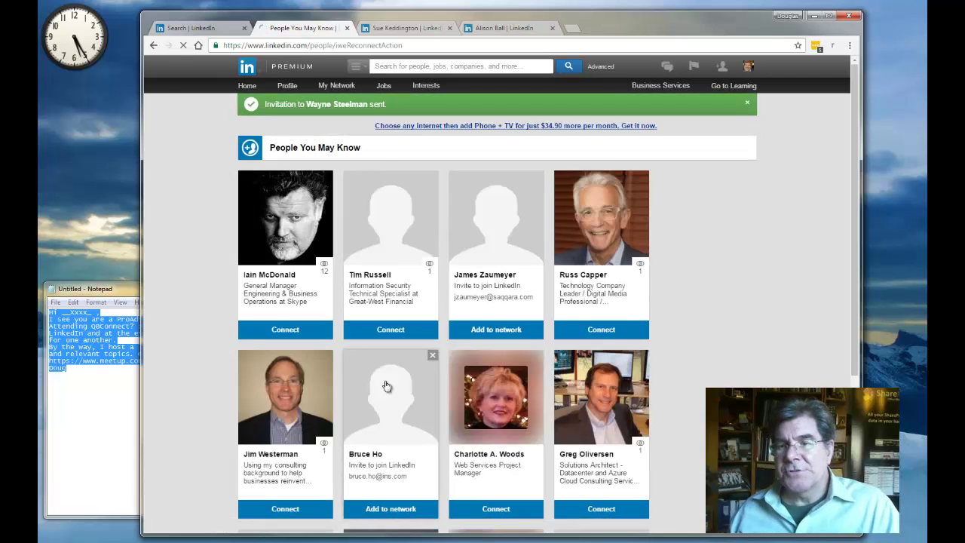
Start the second ProAdvisor's invitation as a Colleague at Audit Associates with the Notepad note pasted.
{"action": "left_click", "coordinate": [401, 28]}
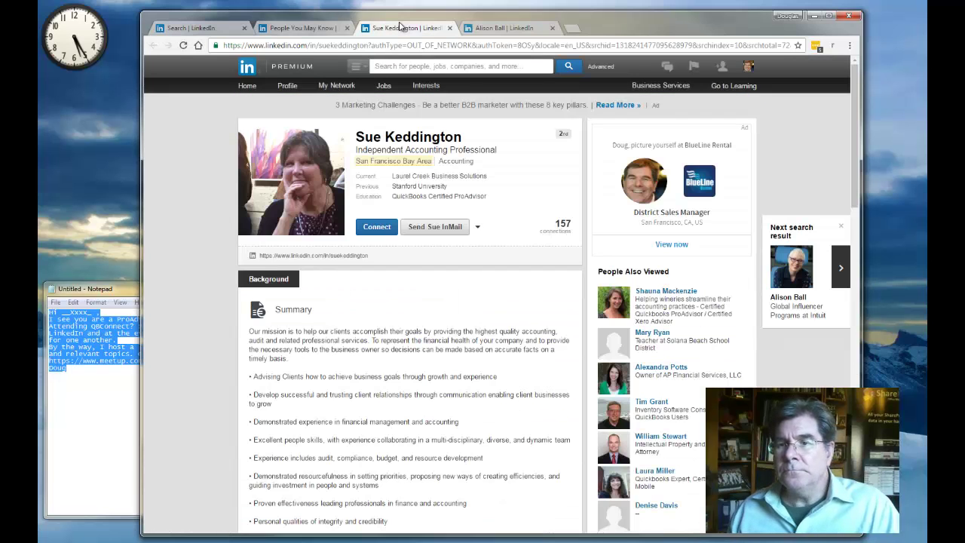
{"action": "left_click", "coordinate": [377, 228]}
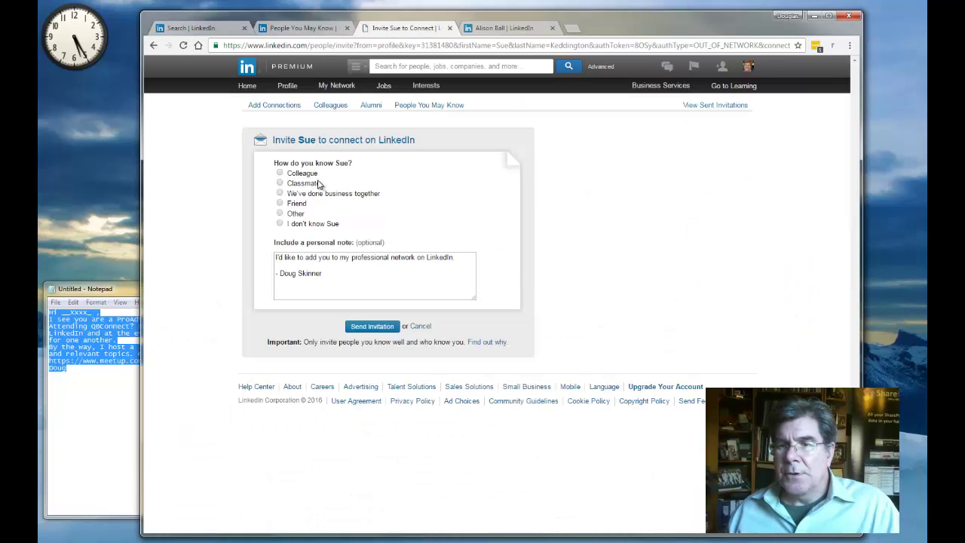
{"action": "left_click", "coordinate": [310, 174]}
{"action": "left_click", "coordinate": [325, 189]}
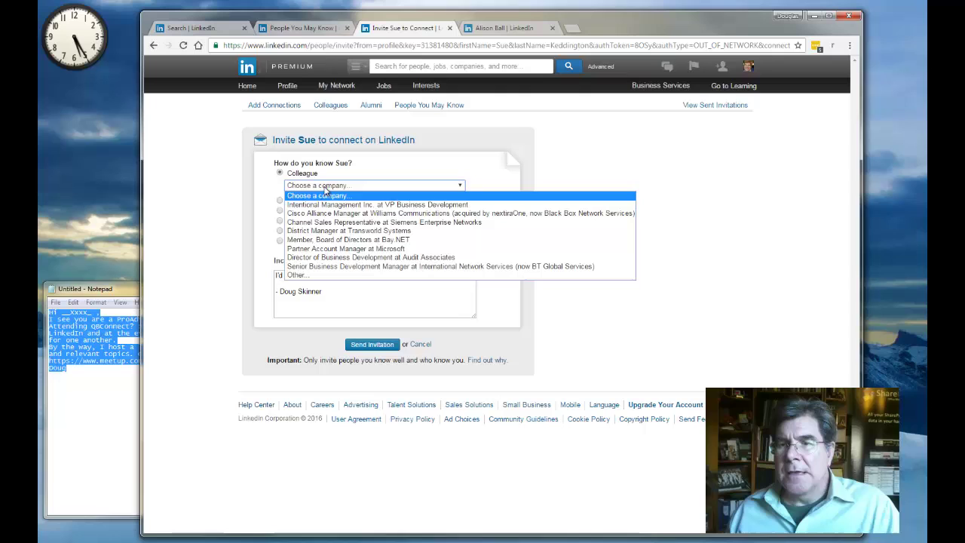
{"action": "left_click", "coordinate": [371, 258]}
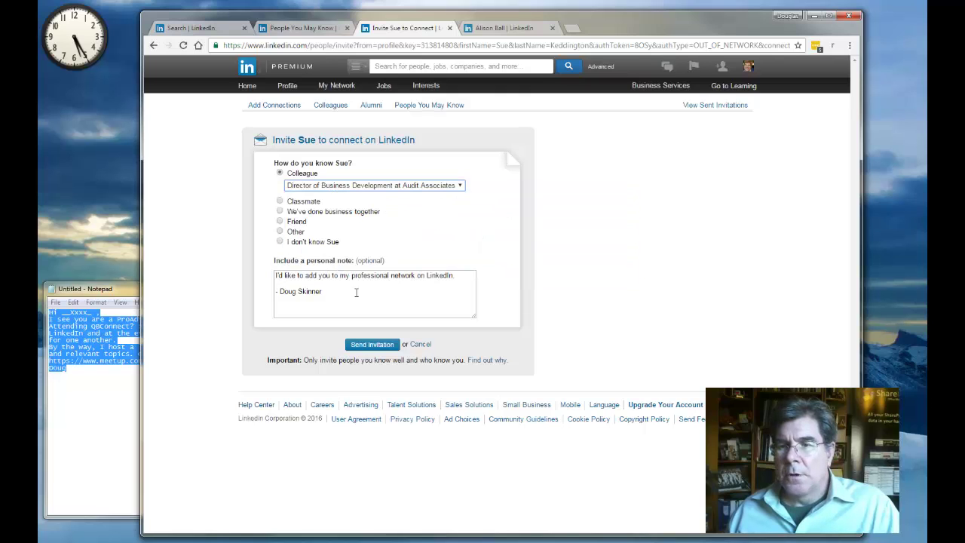
{"action": "left_click_drag", "start_coordinate": [356, 292], "coordinate": [260, 277]}
{"action": "type", "text": "Hi __xxxx_, I see you are a ProAdvisor Peninsula local. Attending QBConnect? Shall we connect here on LinkedIn and at the event? We may be resourceful for one another. By the way, I host a local meetup. Great speakers and relevant topics. Check it: https://www.meetup.com/QuickBooks-Business-Coach/ Doug"}
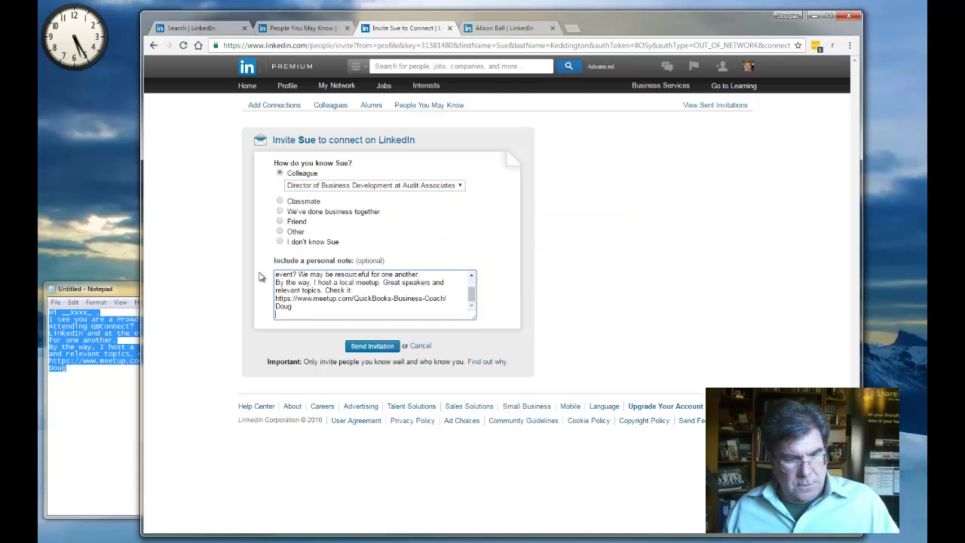
Address the note to her first name, shorten the link to 'meetup dot com', and send it.
{"action": "double_click", "coordinate": [297, 276]}
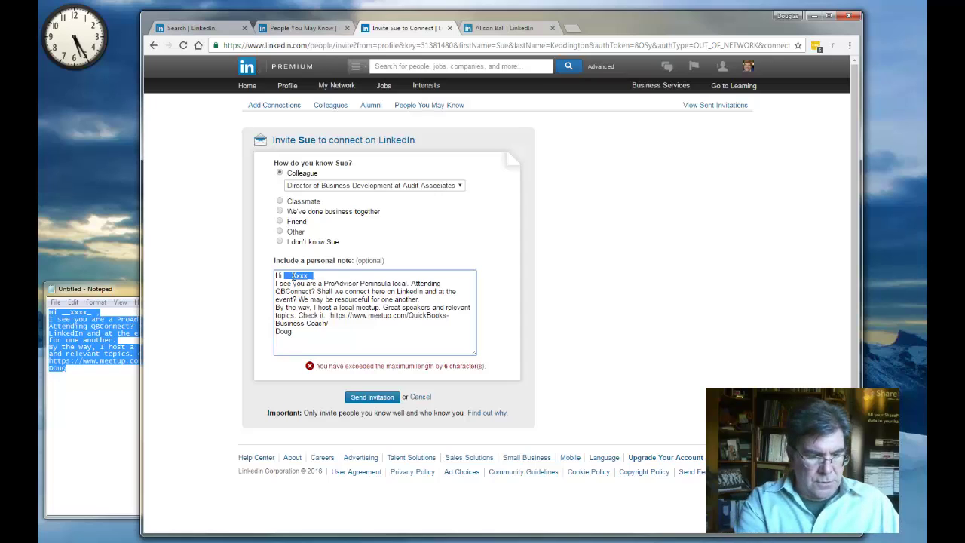
{"action": "type", "text": "Sue,"}
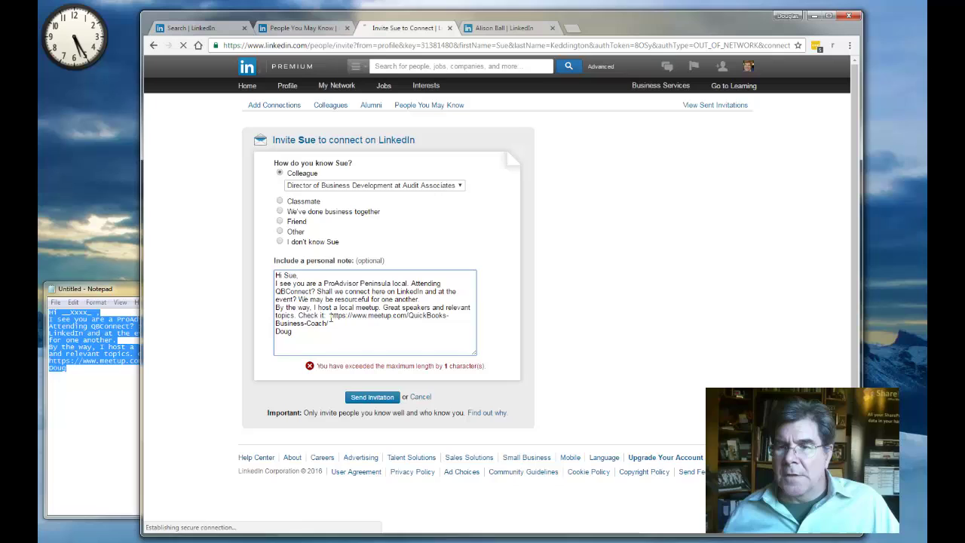
{"action": "left_click_drag", "start_coordinate": [330, 317], "coordinate": [378, 323]}
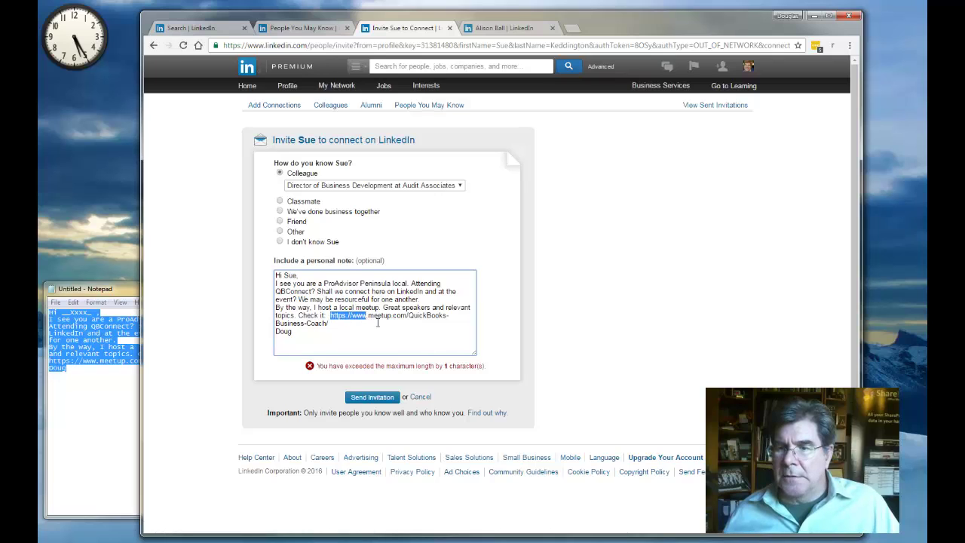
{"action": "key", "text": "Delete"}
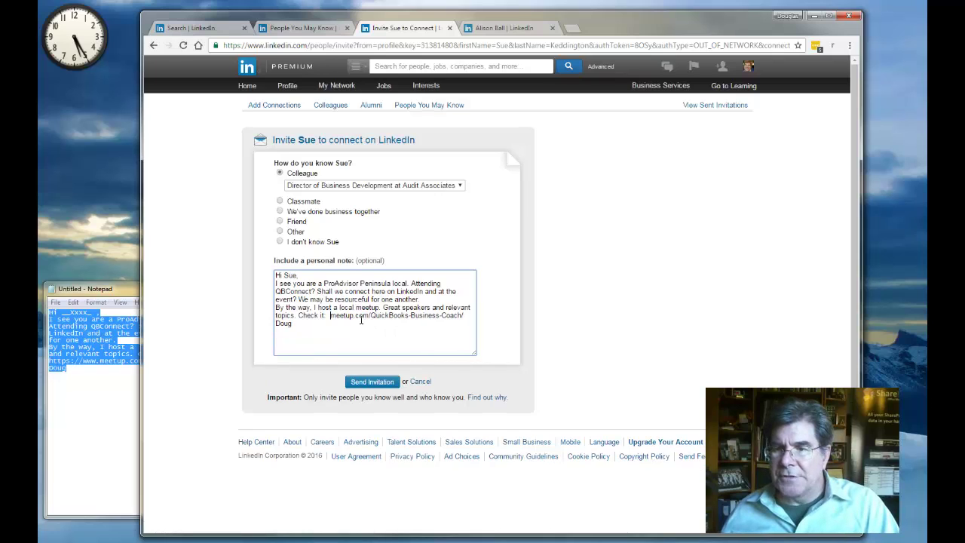
{"action": "key", "text": "Right"}
{"action": "key", "text": "Right"}
{"action": "key", "text": "Right"}
{"action": "key", "text": "Right"}
{"action": "key", "text": "Right"}
{"action": "key", "text": "Right"}
{"action": "key", "text": "Right"}
{"action": "key", "text": "BackSpace"}
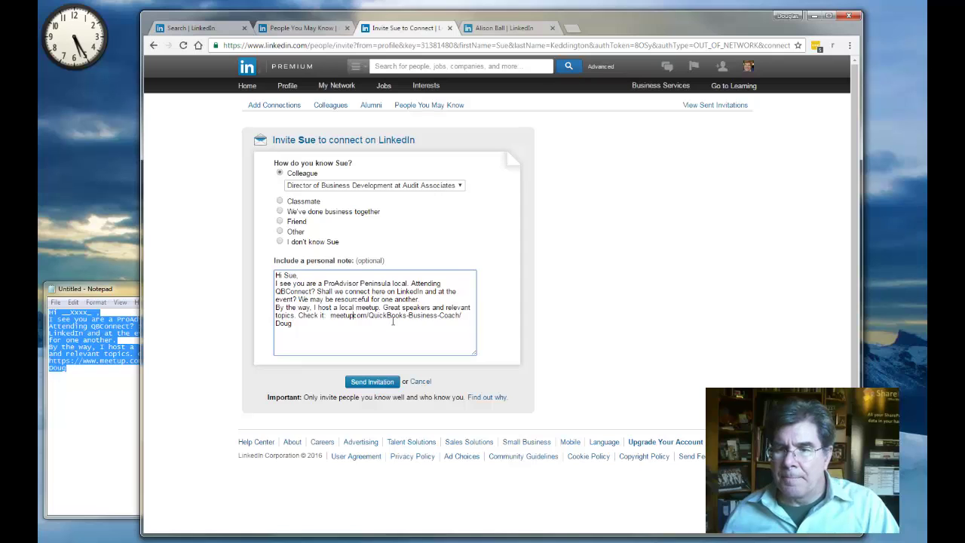
{"action": "key", "text": "Delete"}
{"action": "key", "text": "Delete"}
{"action": "key", "text": "Delete"}
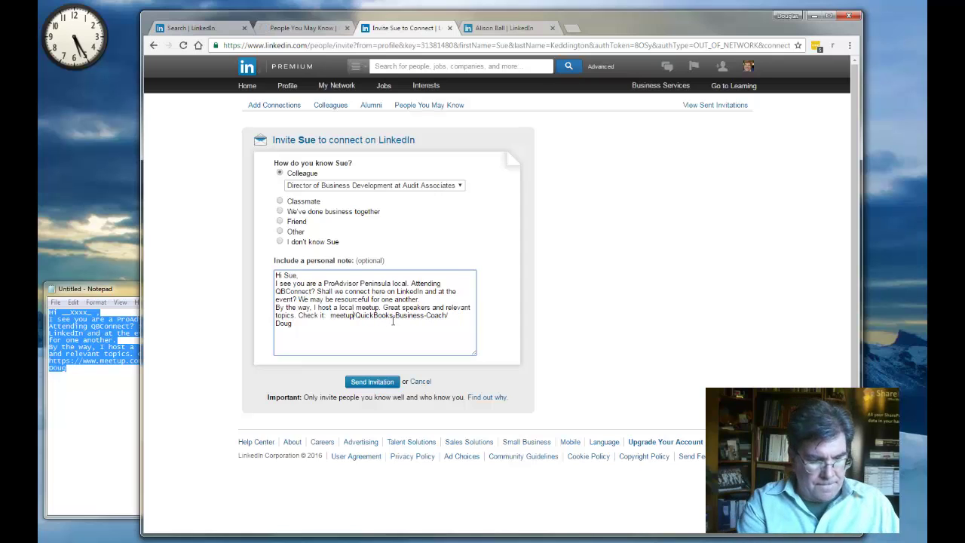
{"action": "type", "text": "dot com"}
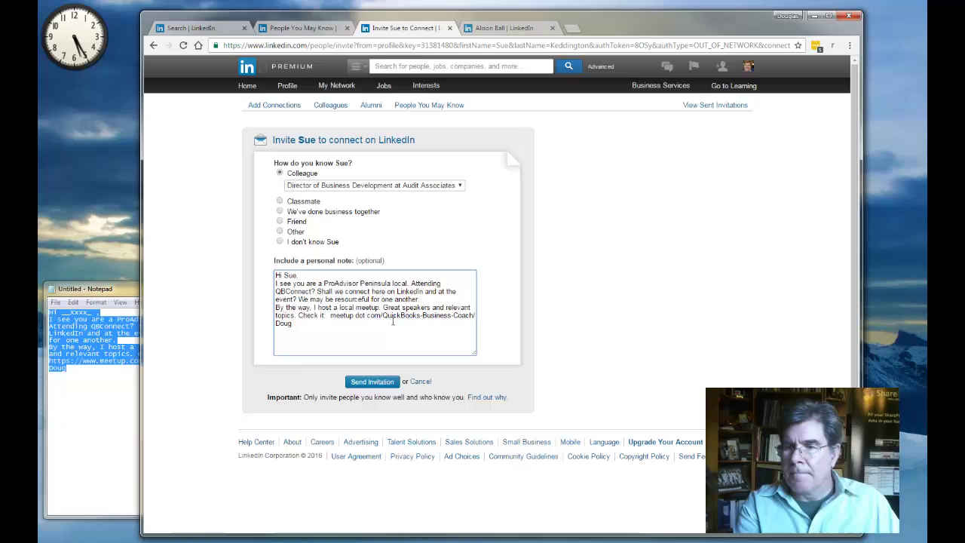
{"action": "left_click", "coordinate": [386, 383]}
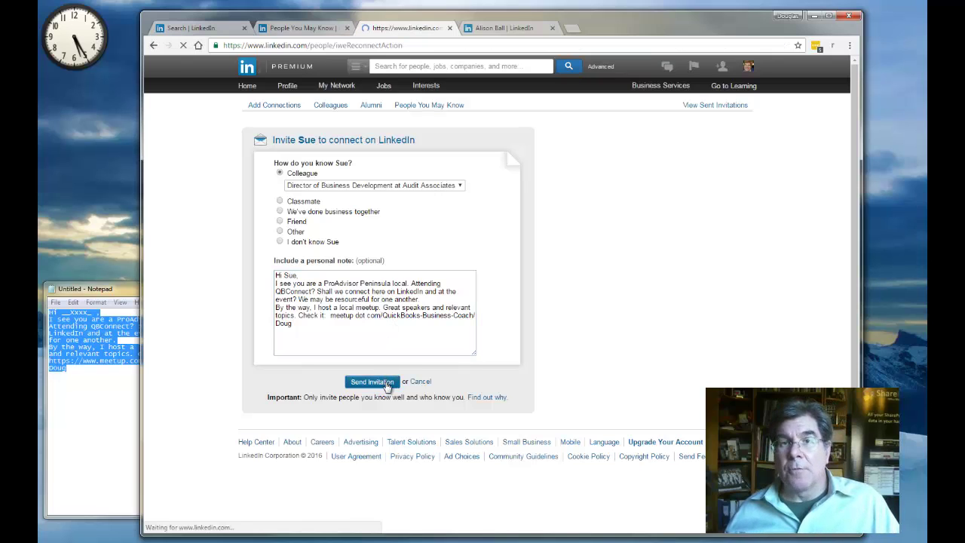